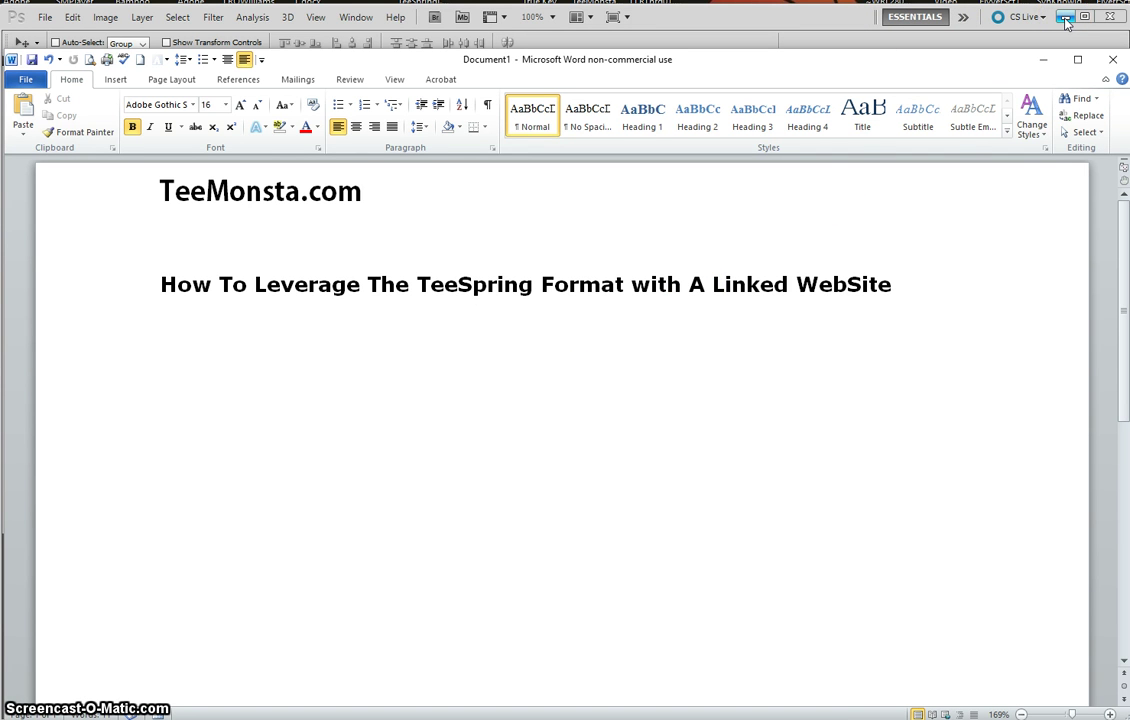
Step: Minimize Photoshop and the TeeMonsta Word document so the desktop shows
{"action": "left_click", "coordinate": [1065, 18]}
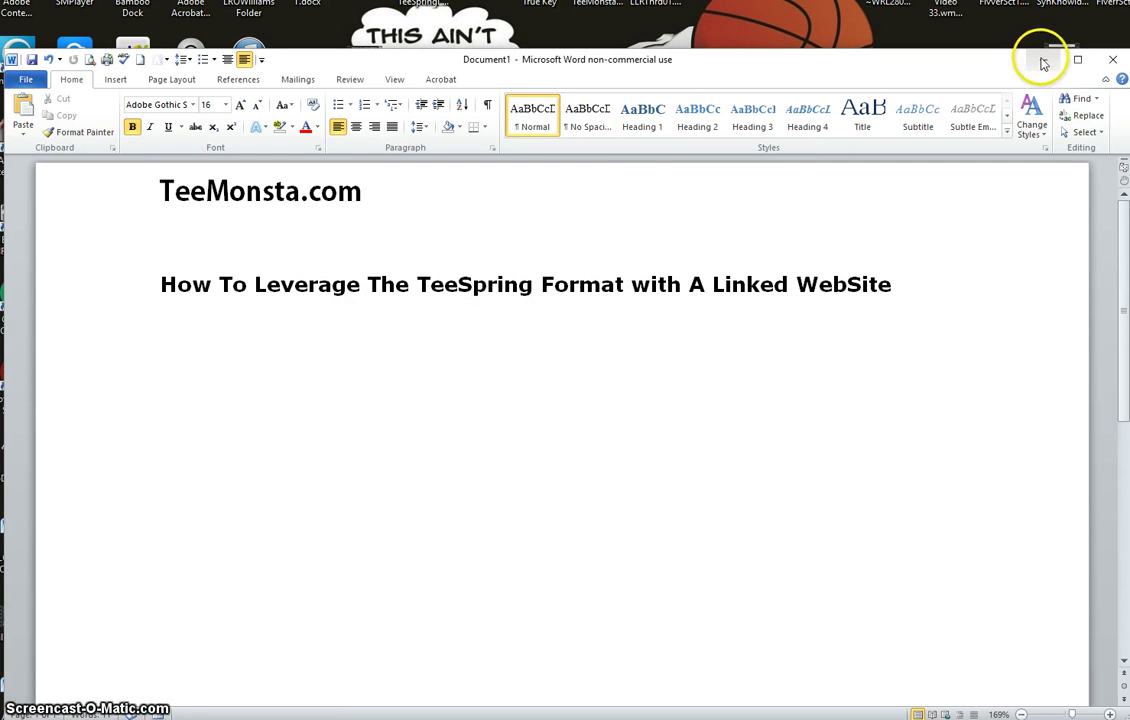
{"action": "left_click", "coordinate": [1044, 58]}
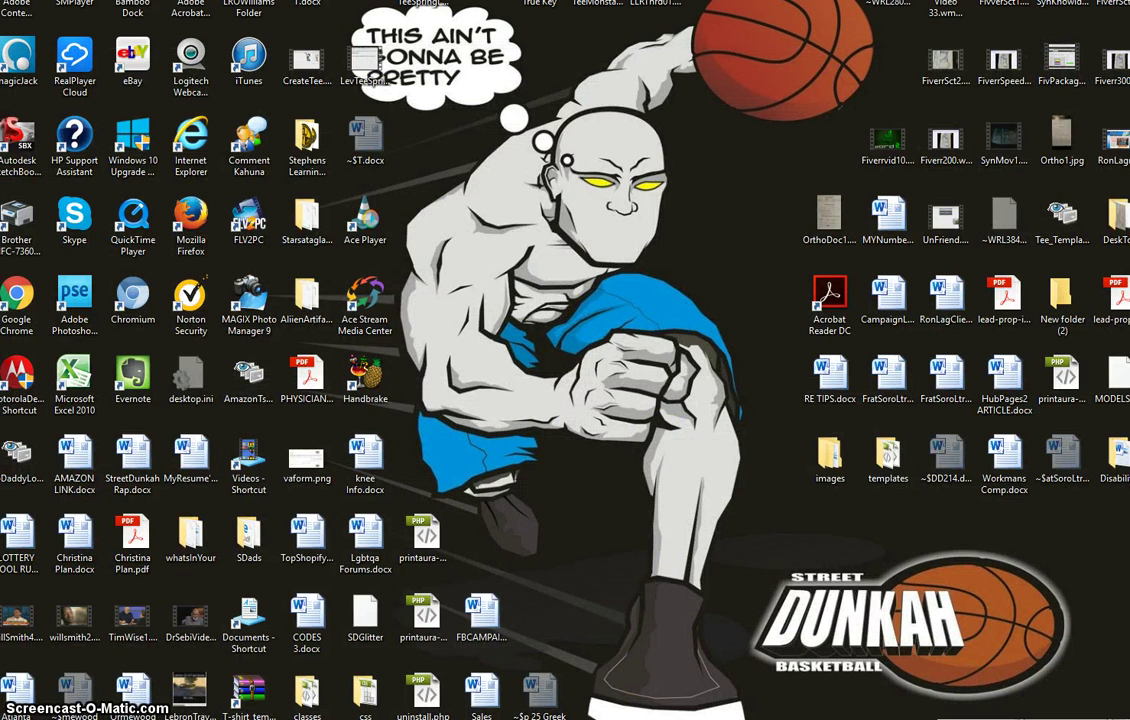
Step: Bring back the Photoshop shirt design, then switch to the ENOUGH IS ENOUGH 2016 Teespring page
{"action": "key", "text": "alt+Tab"}
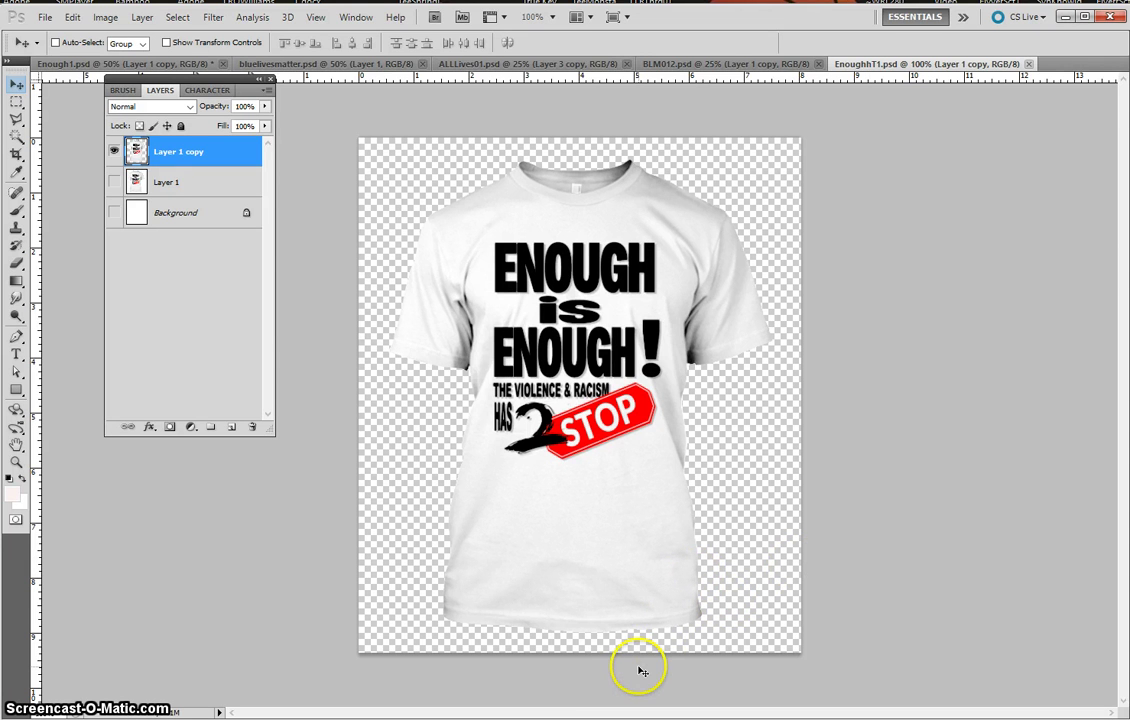
{"action": "key", "text": "alt+Tab"}
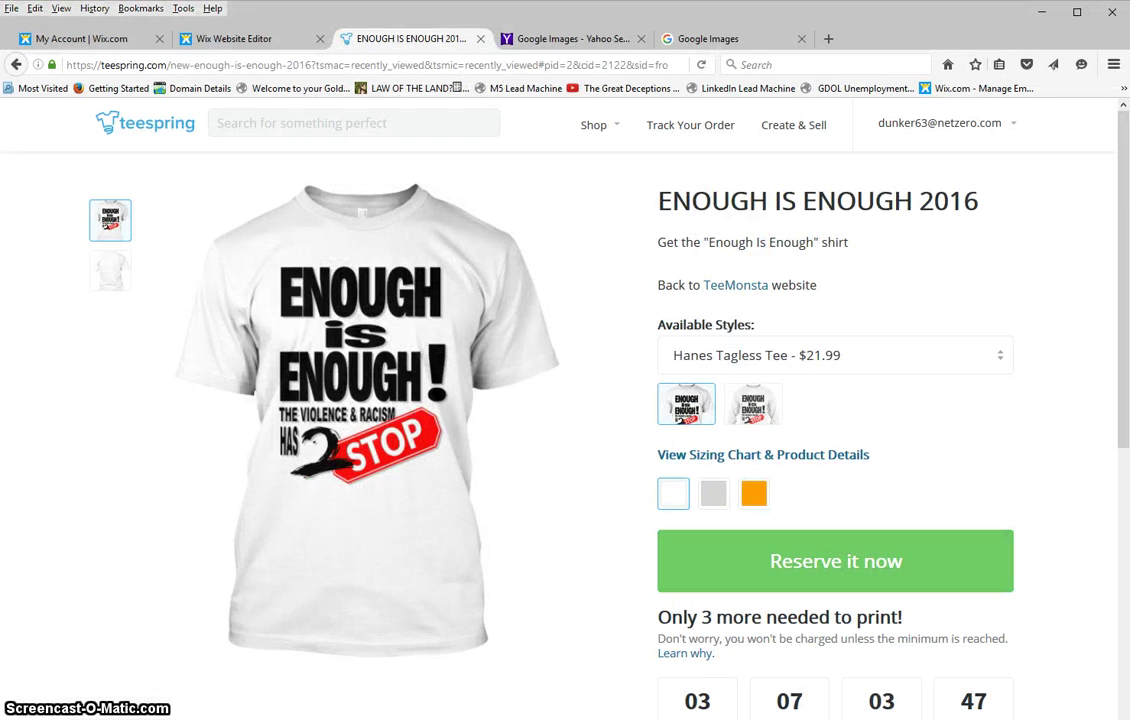
Step: Preview the shirt image in Paint, then clear Paint and Firefox away to restore EnoughhT1.psd in Photoshop
{"action": "left_click", "coordinate": [772, 719]}
{"action": "left_click", "coordinate": [731, 712]}
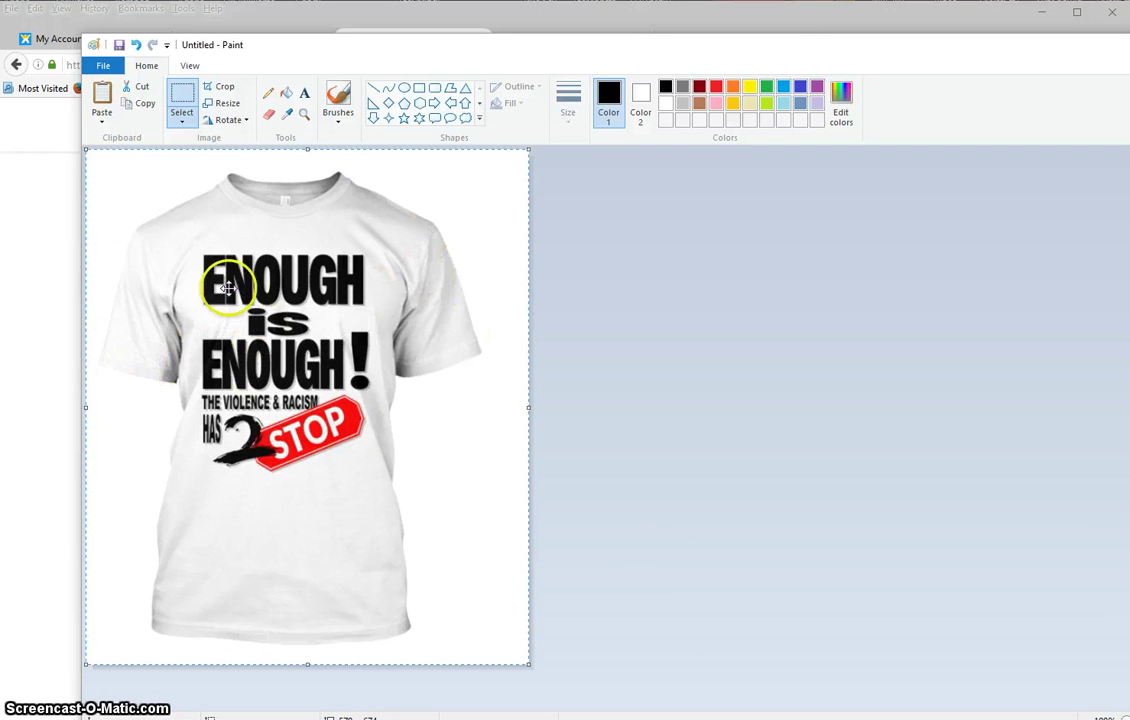
{"action": "left_click", "coordinate": [1036, 18]}
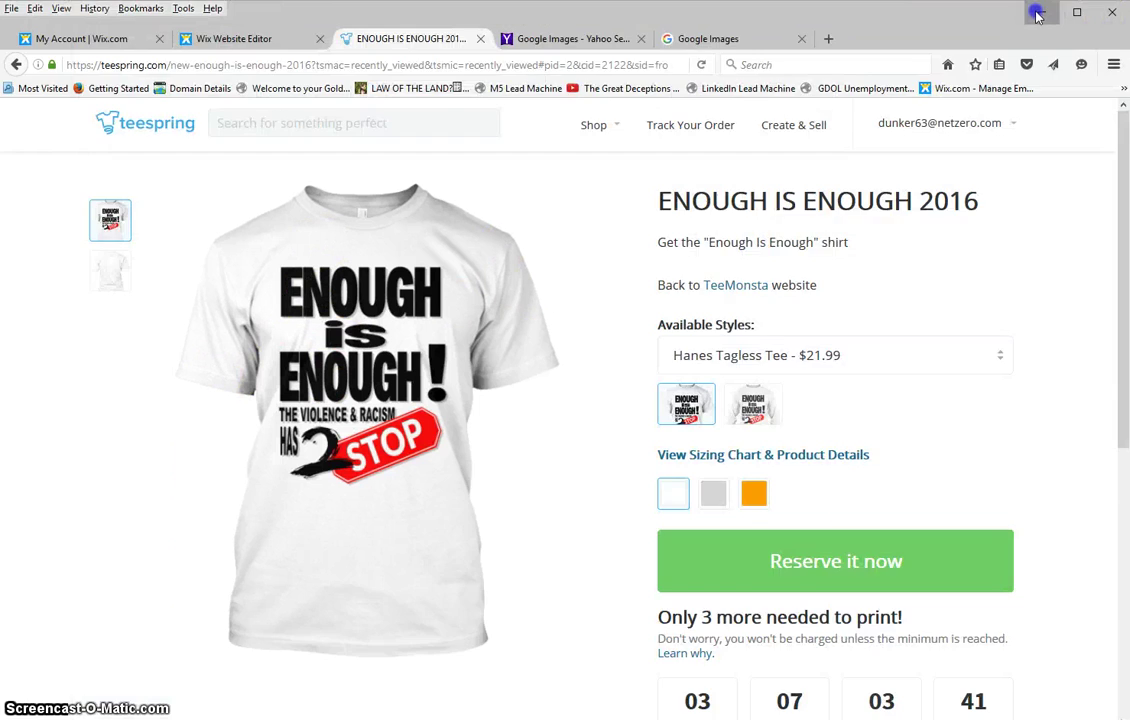
{"action": "left_click", "coordinate": [1036, 14]}
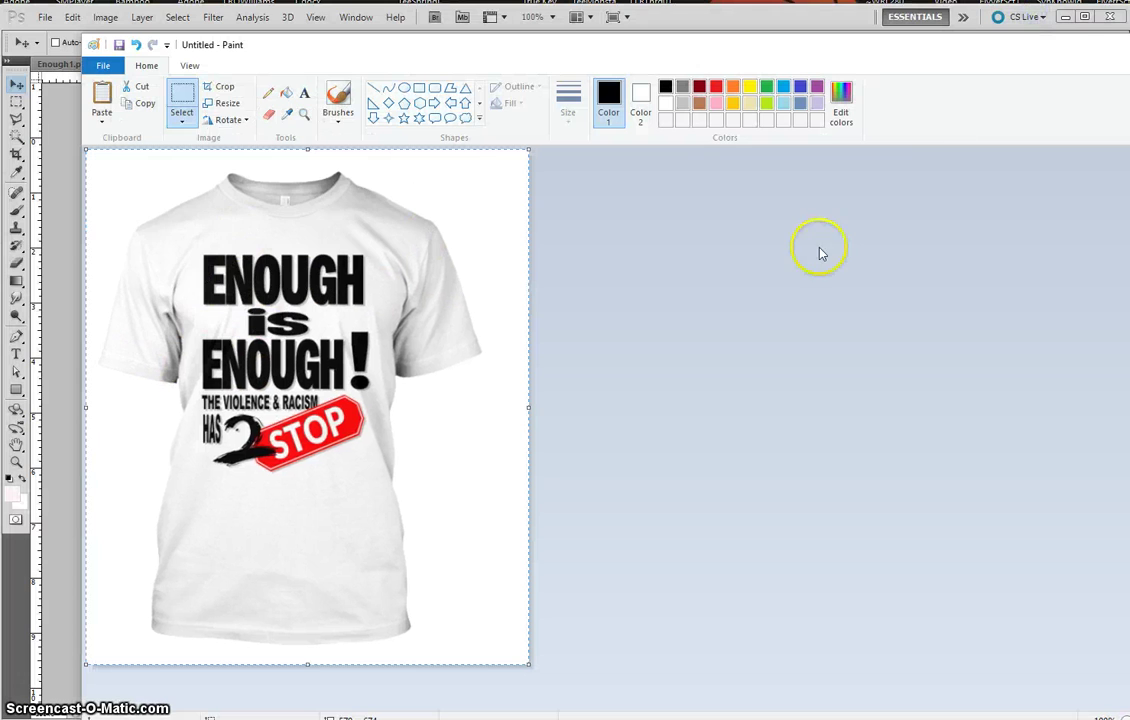
{"action": "left_click", "coordinate": [1066, 17]}
{"action": "left_click", "coordinate": [1066, 17]}
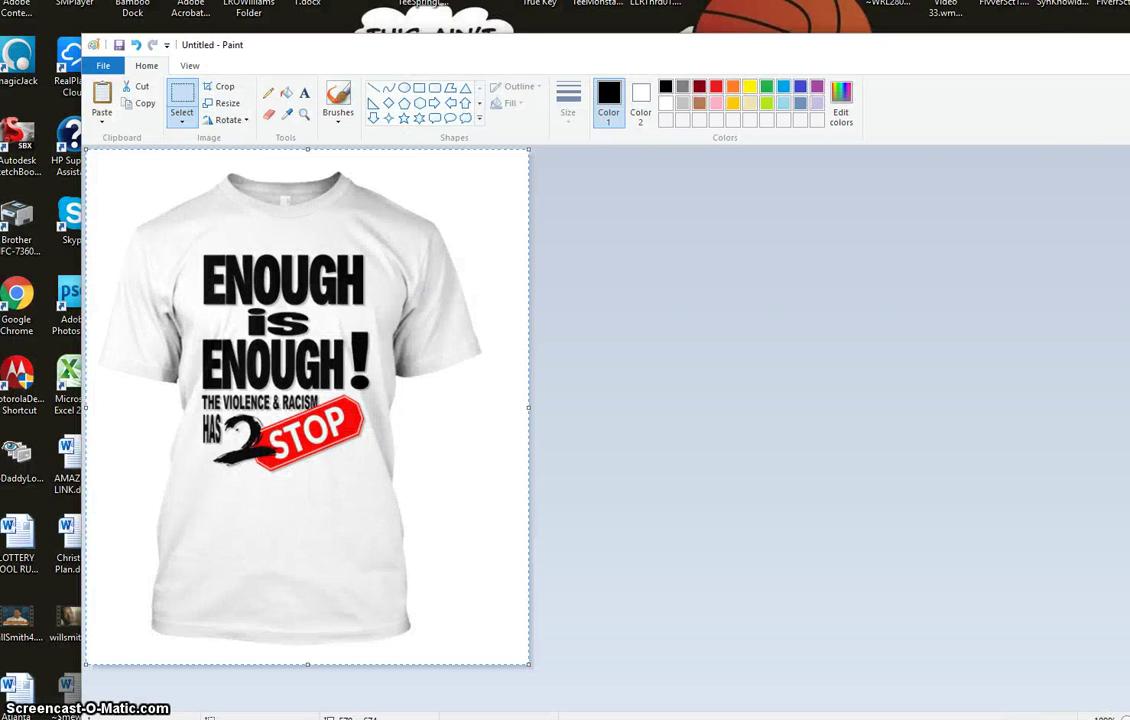
{"action": "left_click", "coordinate": [1120, 44]}
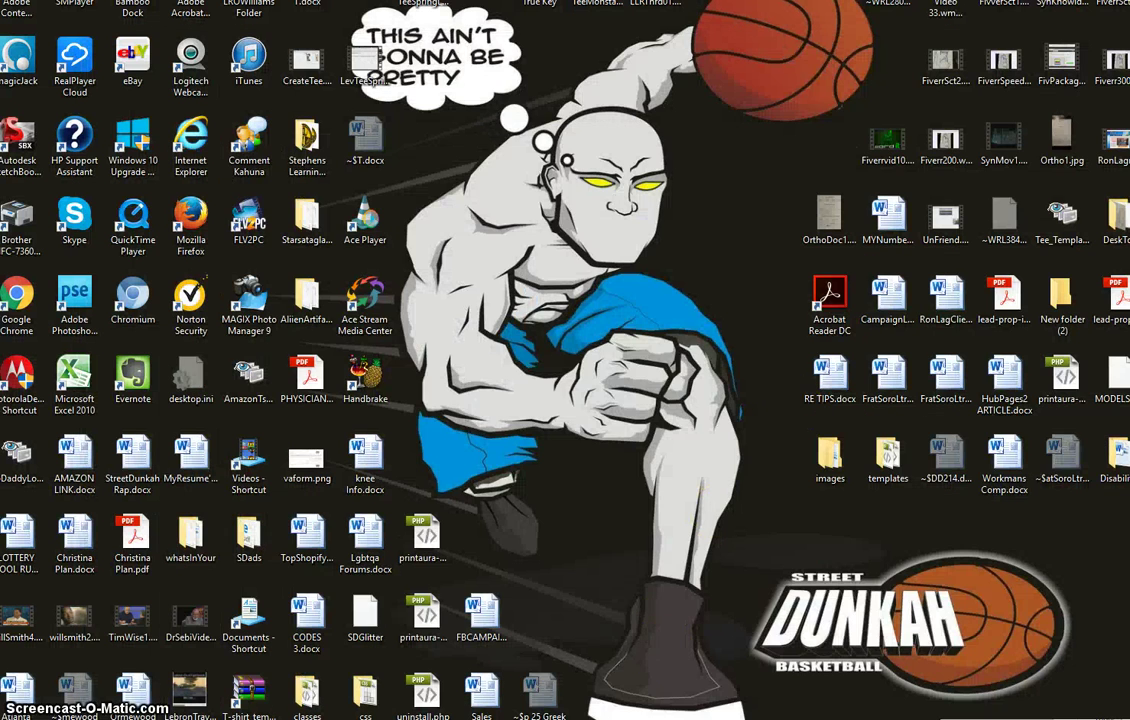
{"action": "left_click", "coordinate": [700, 718]}
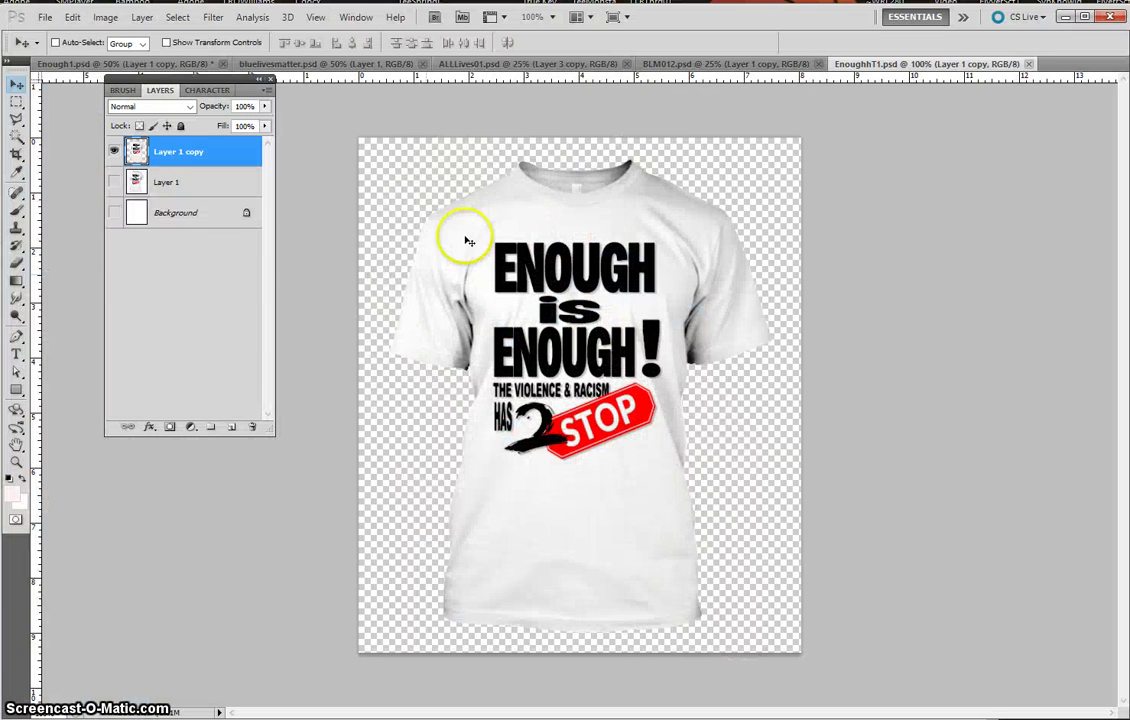
Step: Toggle Background and Layer 1 copy visibility to confirm the shirt sits on transparency, leaving Background hidden
{"action": "left_click", "coordinate": [114, 213]}
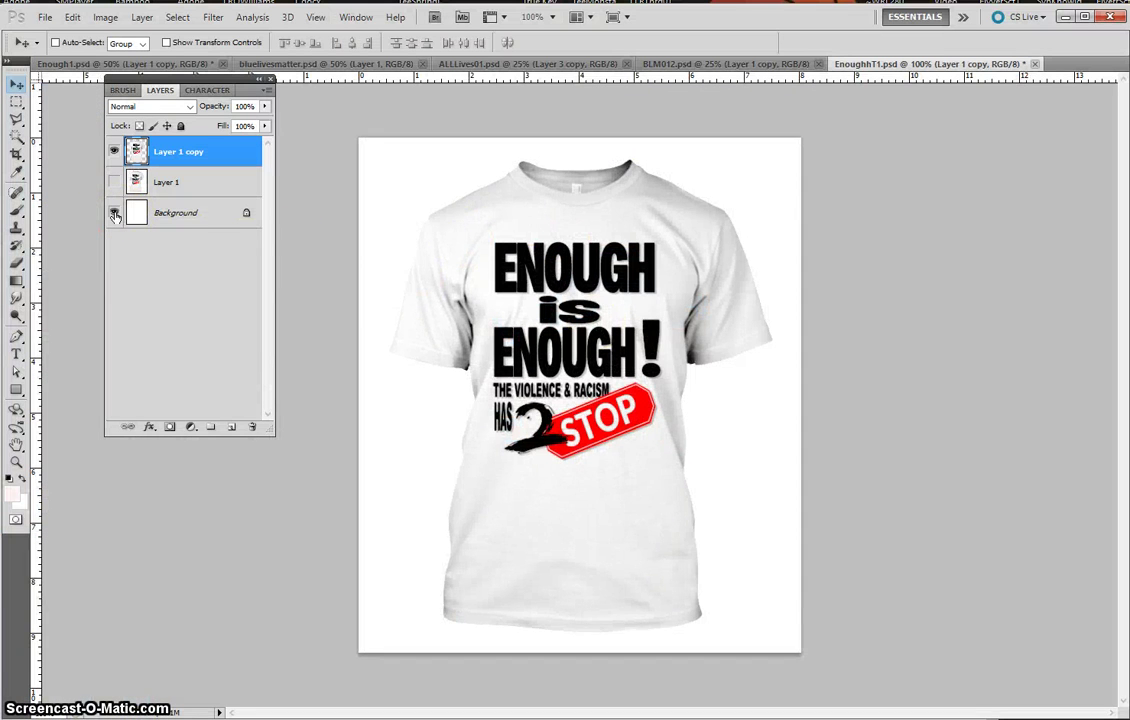
{"action": "left_click", "coordinate": [114, 213]}
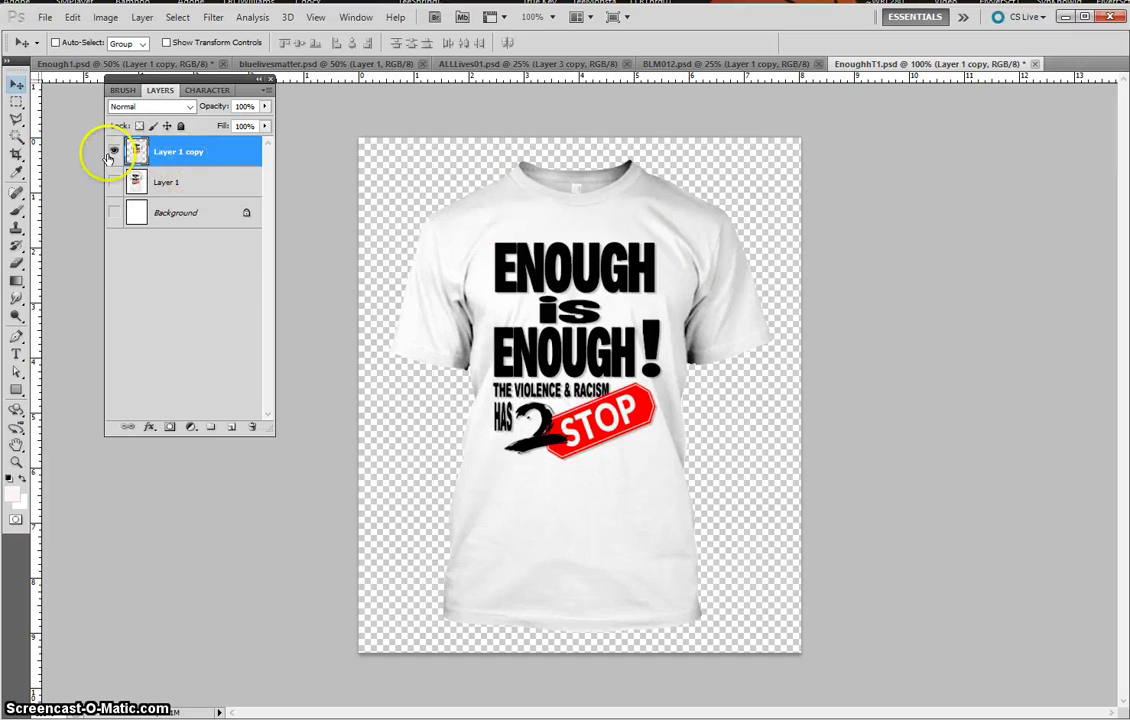
{"action": "left_click", "coordinate": [114, 151]}
{"action": "left_click", "coordinate": [114, 151]}
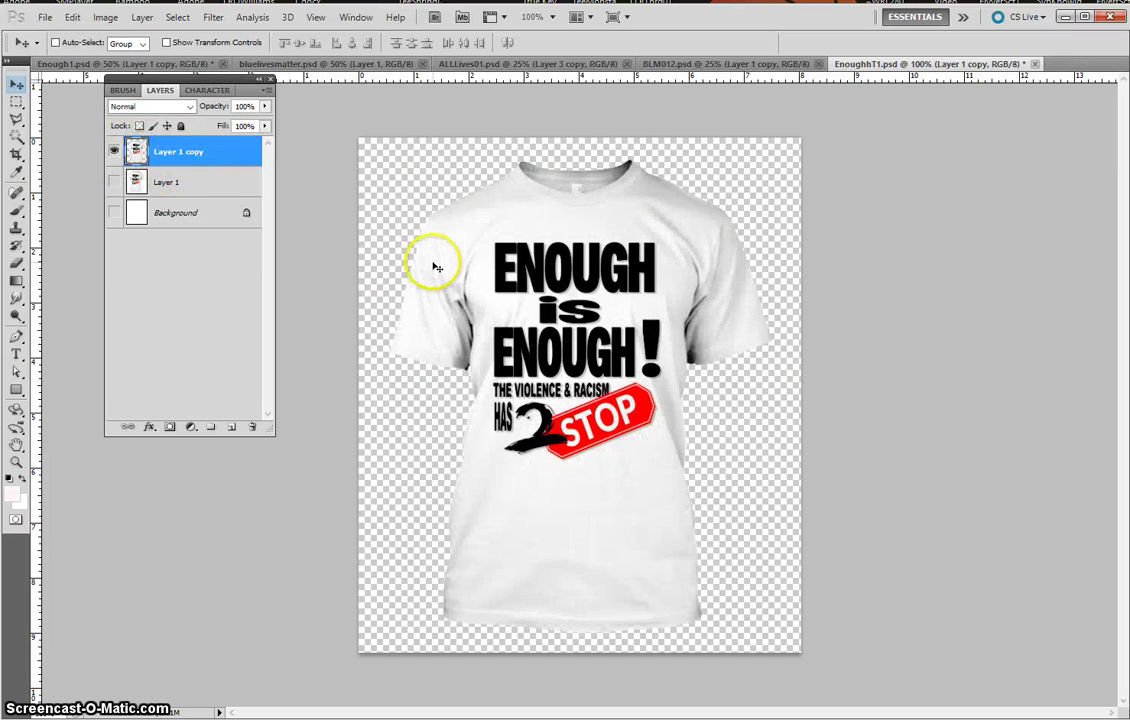
{"action": "left_click", "coordinate": [42, 17]}
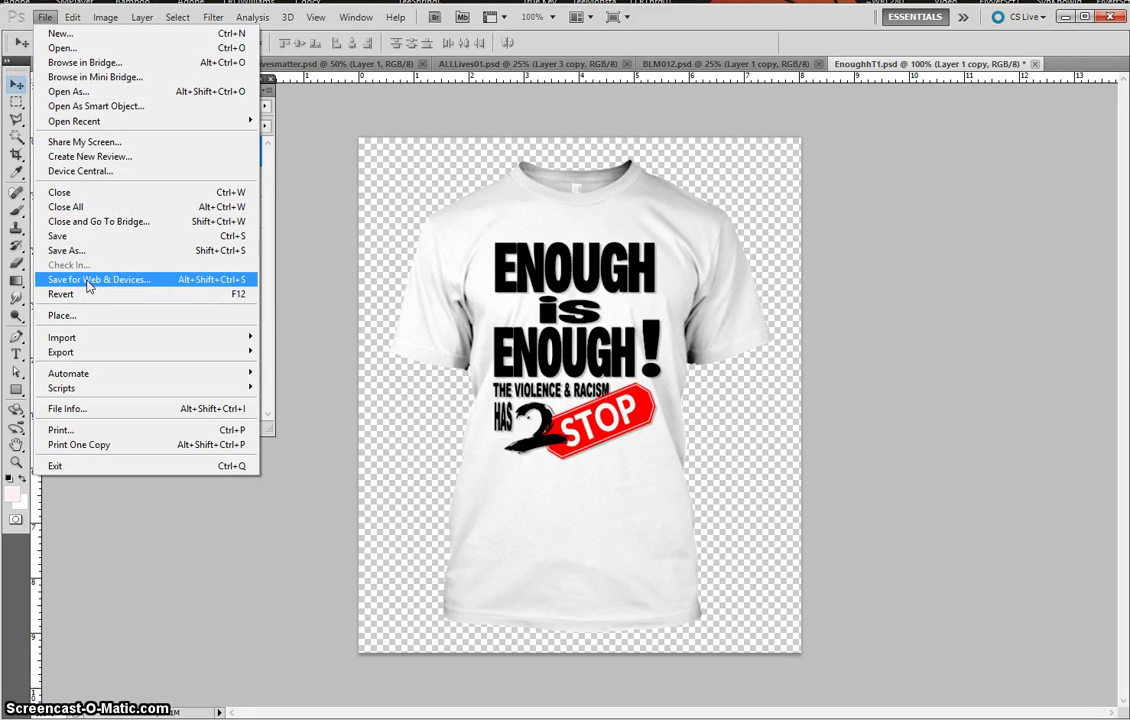
Step: Save the design for web as a transparent PNG-24, EnoughhT1.png, in the TeeSpring folder
{"action": "left_click", "coordinate": [88, 280]}
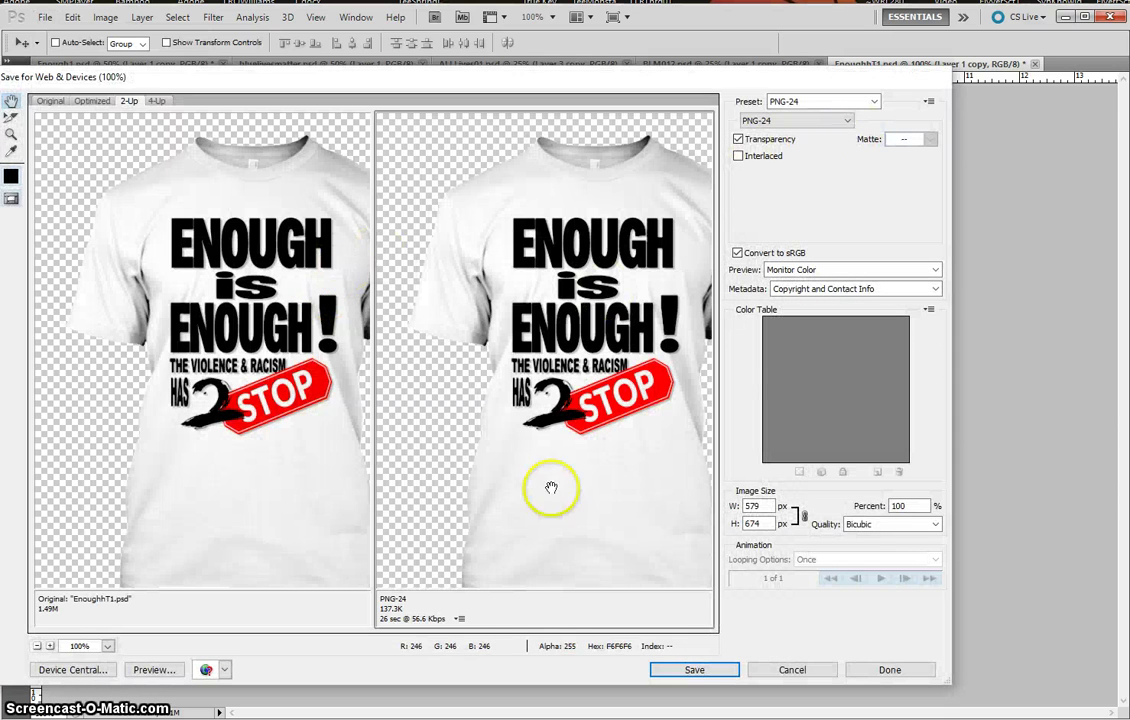
{"action": "left_click", "coordinate": [716, 674]}
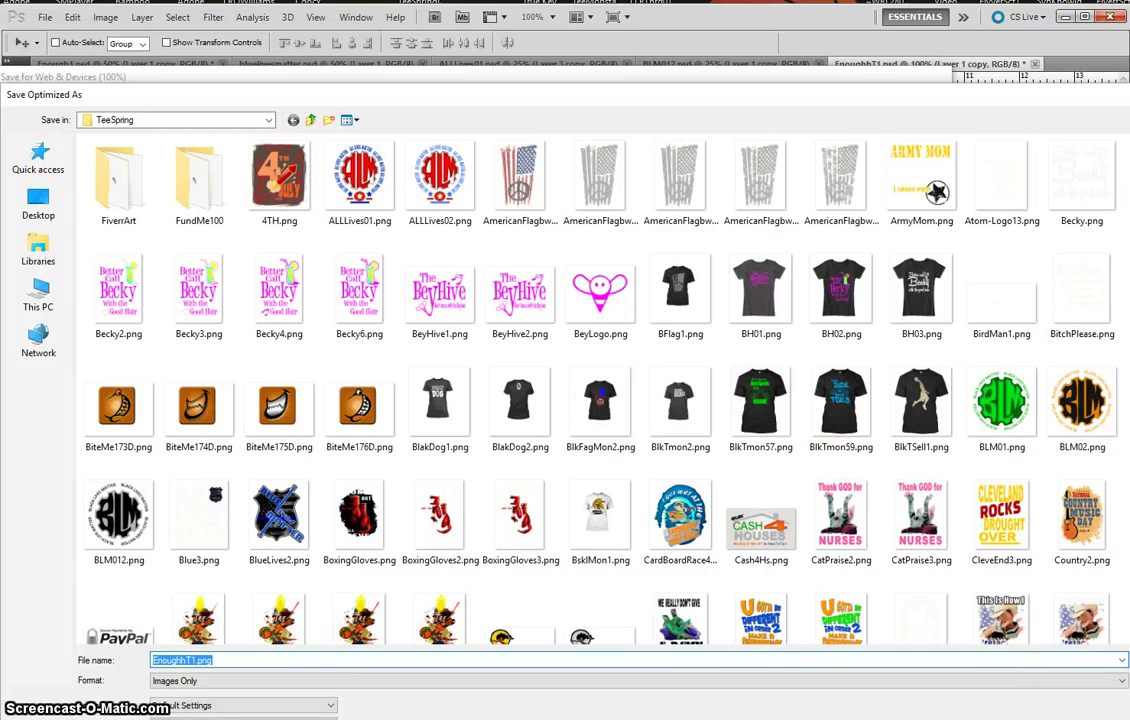
{"action": "key", "text": "Return"}
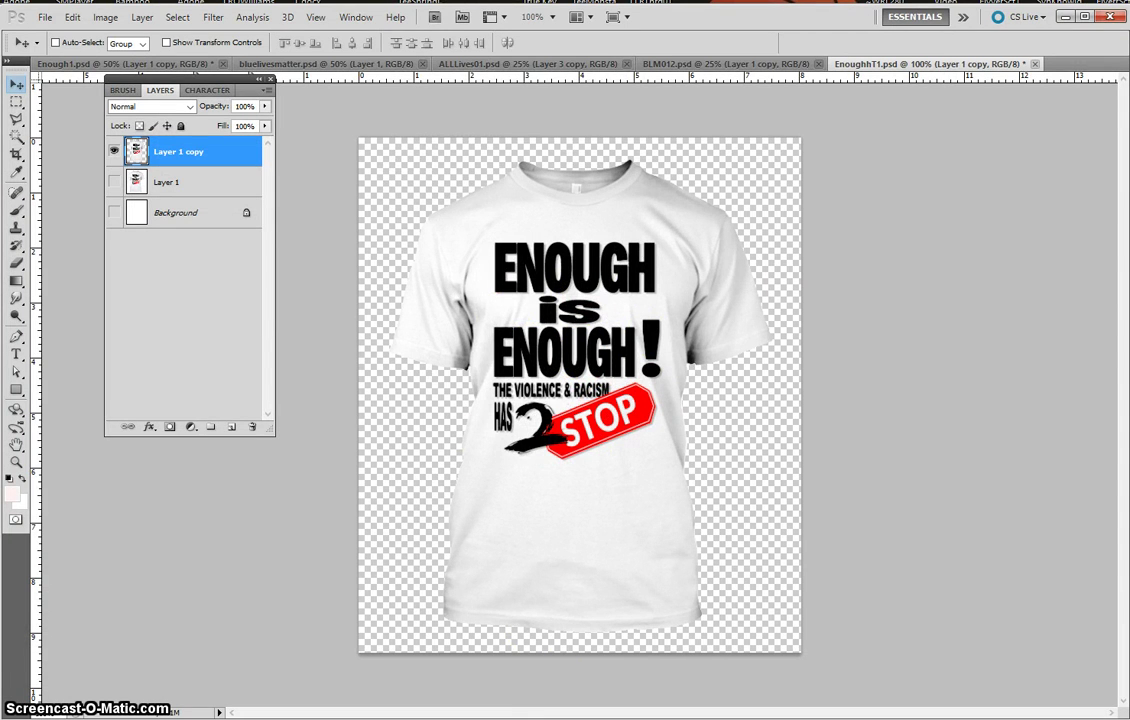
{"action": "key", "text": "alt+Tab"}
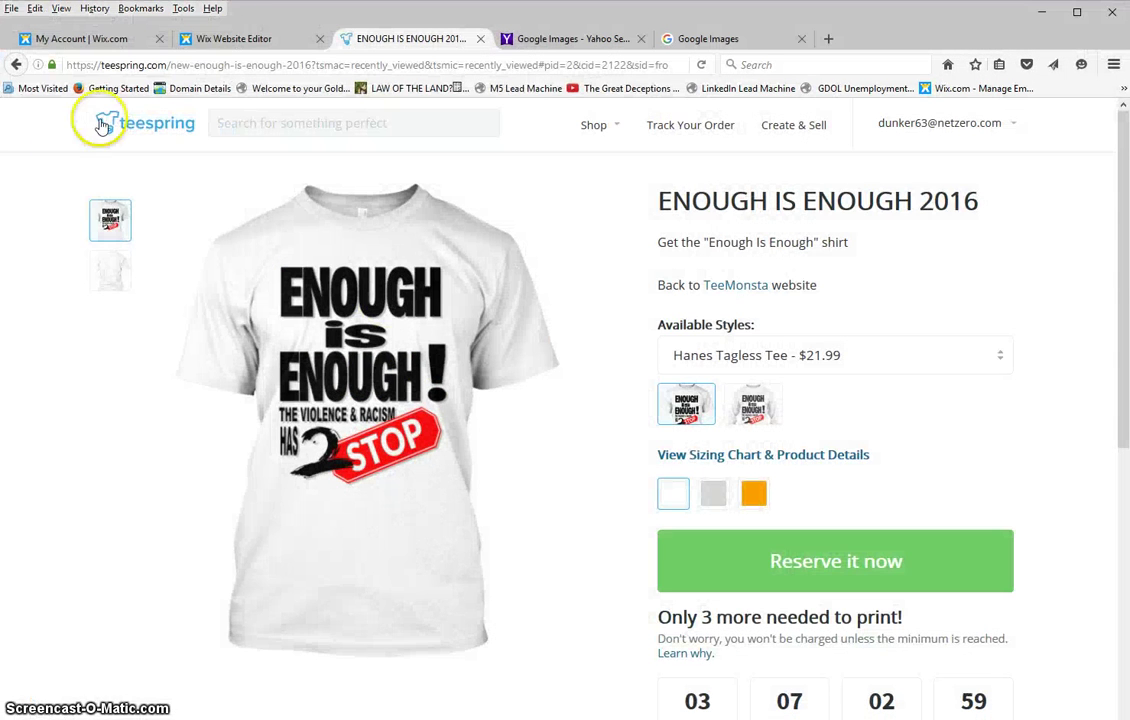
Step: In the Wix editor, upload EnoughhT1.png from the computer into the media library
{"action": "left_click", "coordinate": [248, 39]}
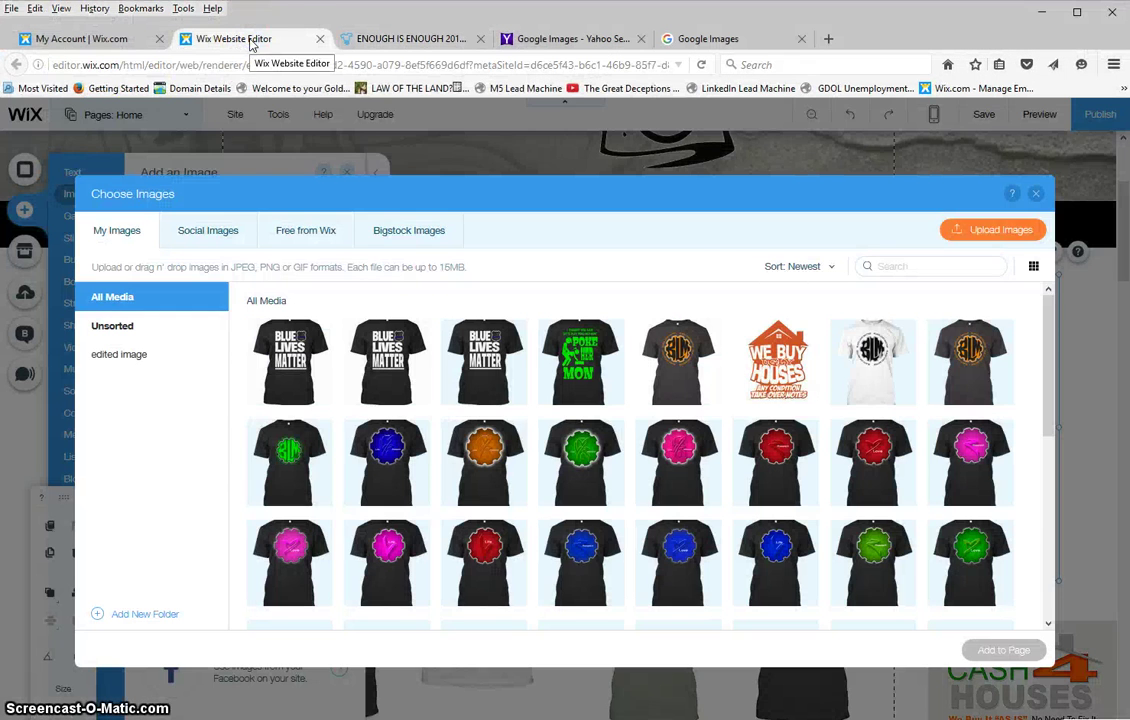
{"action": "left_click", "coordinate": [1000, 229]}
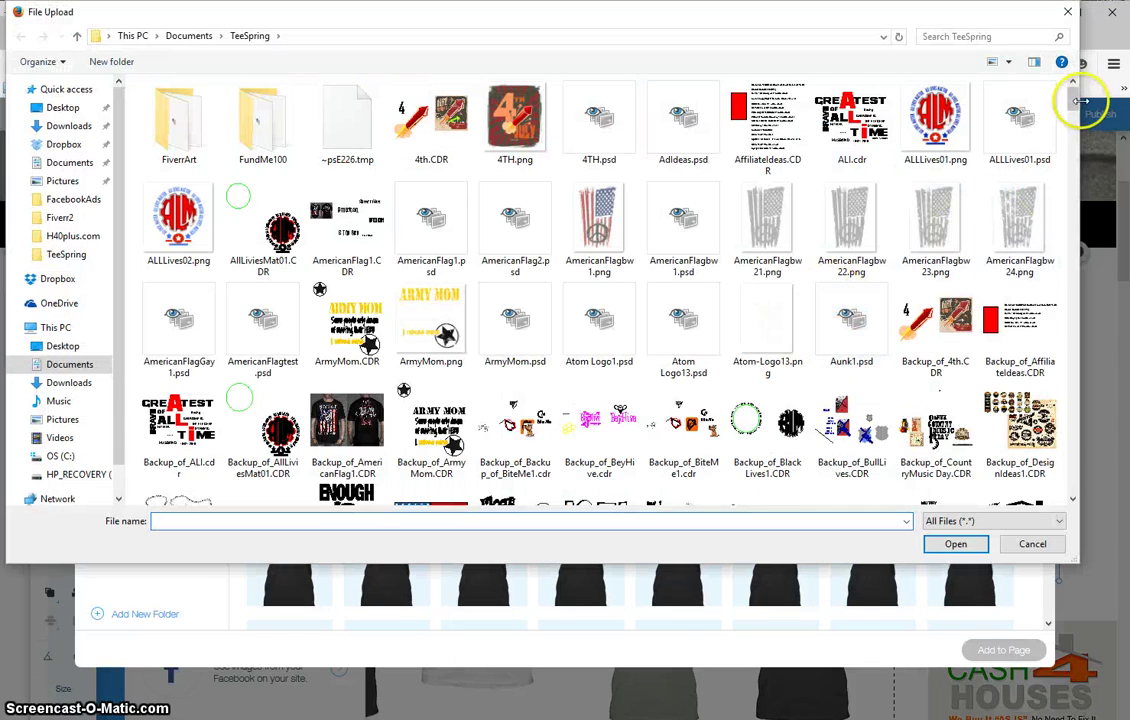
{"action": "left_click_drag", "start_coordinate": [1077, 103], "coordinate": [1057, 210]}
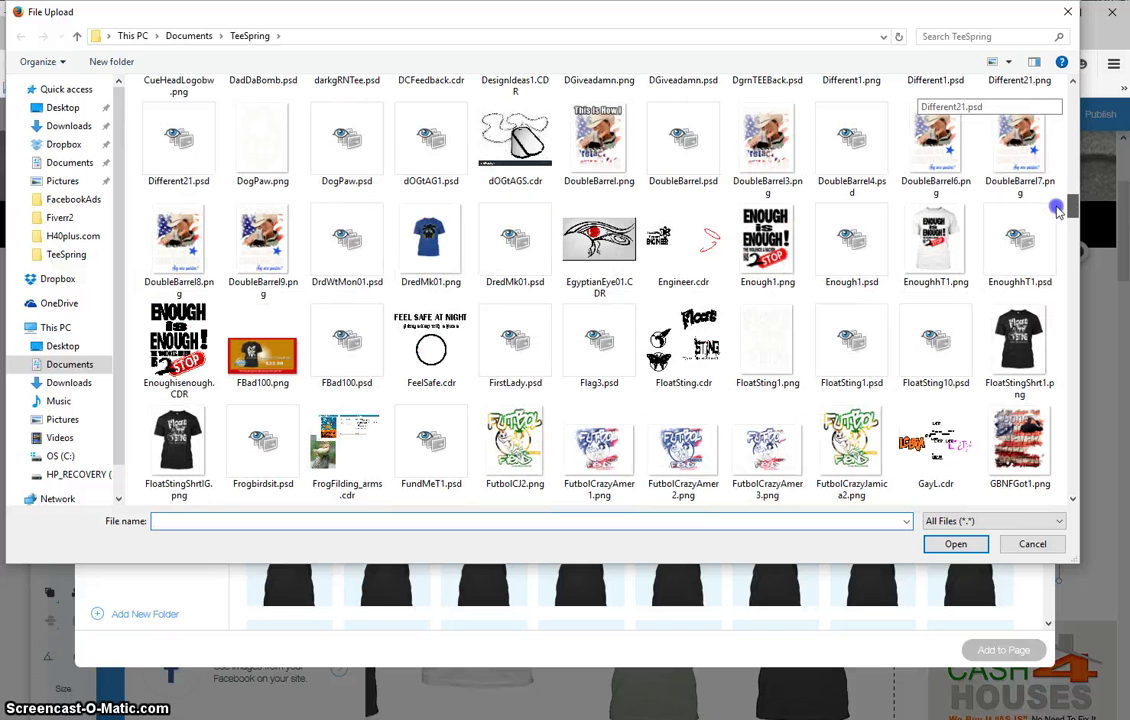
{"action": "left_click", "coordinate": [935, 248]}
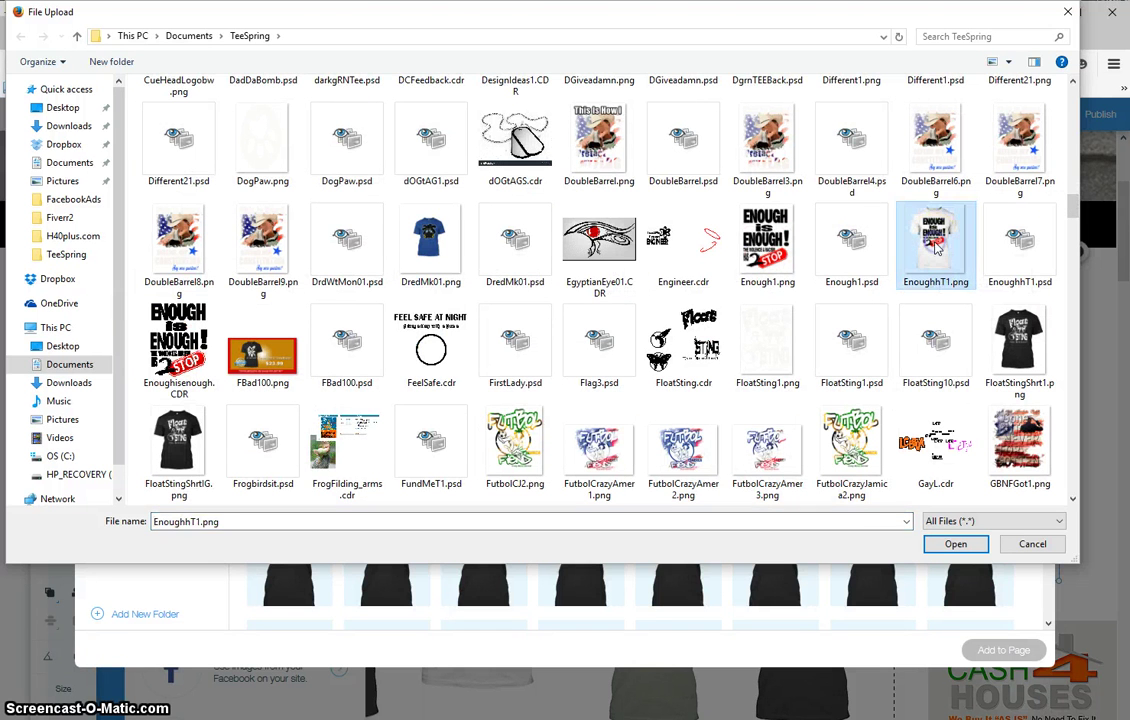
{"action": "left_click", "coordinate": [956, 544]}
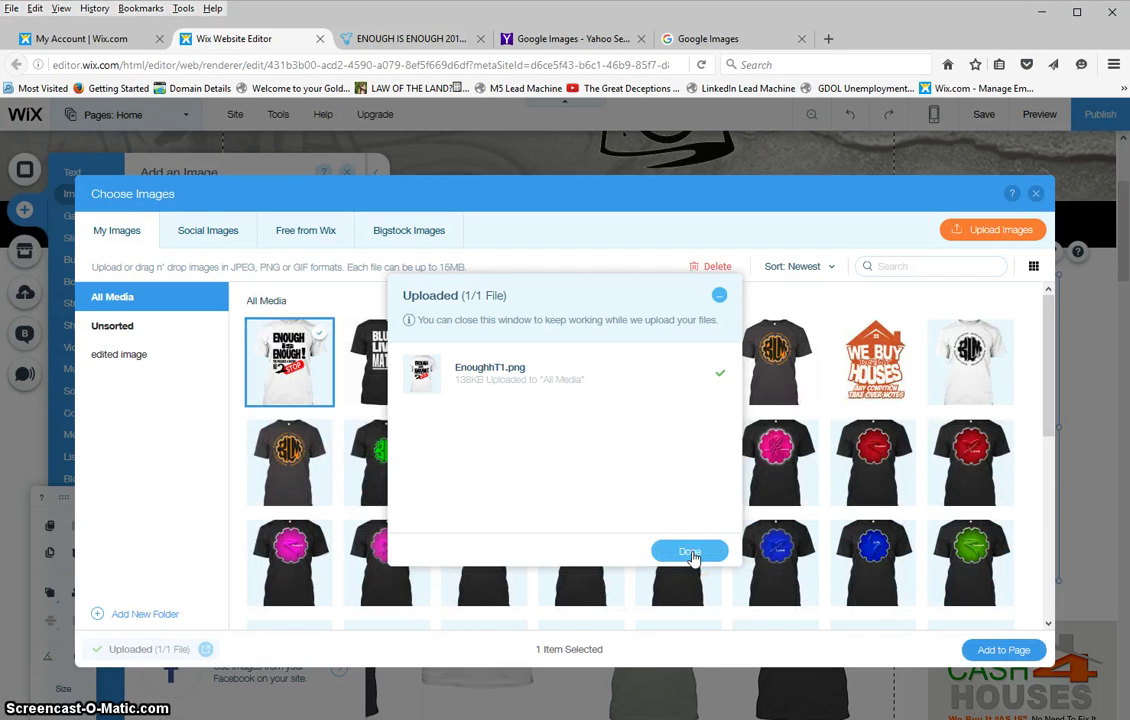
Step: Dismiss the upload confirmation and add the EnoughhT1.png shirt image to the home page
{"action": "left_click", "coordinate": [689, 554]}
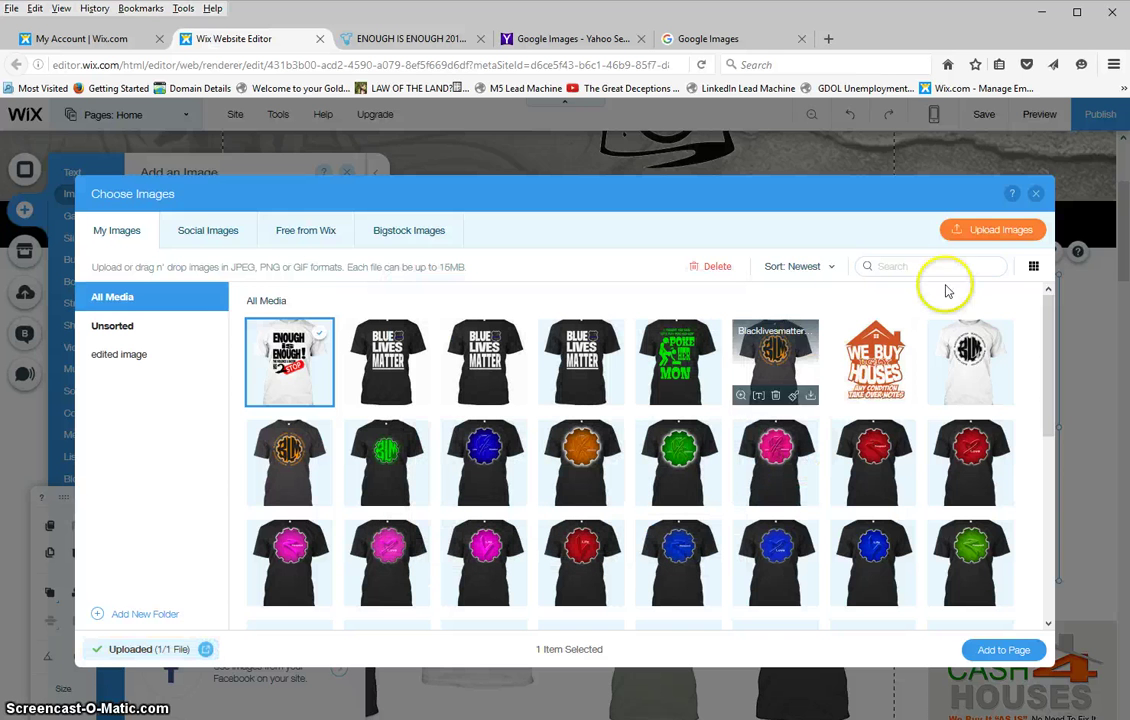
{"action": "left_click", "coordinate": [1002, 651]}
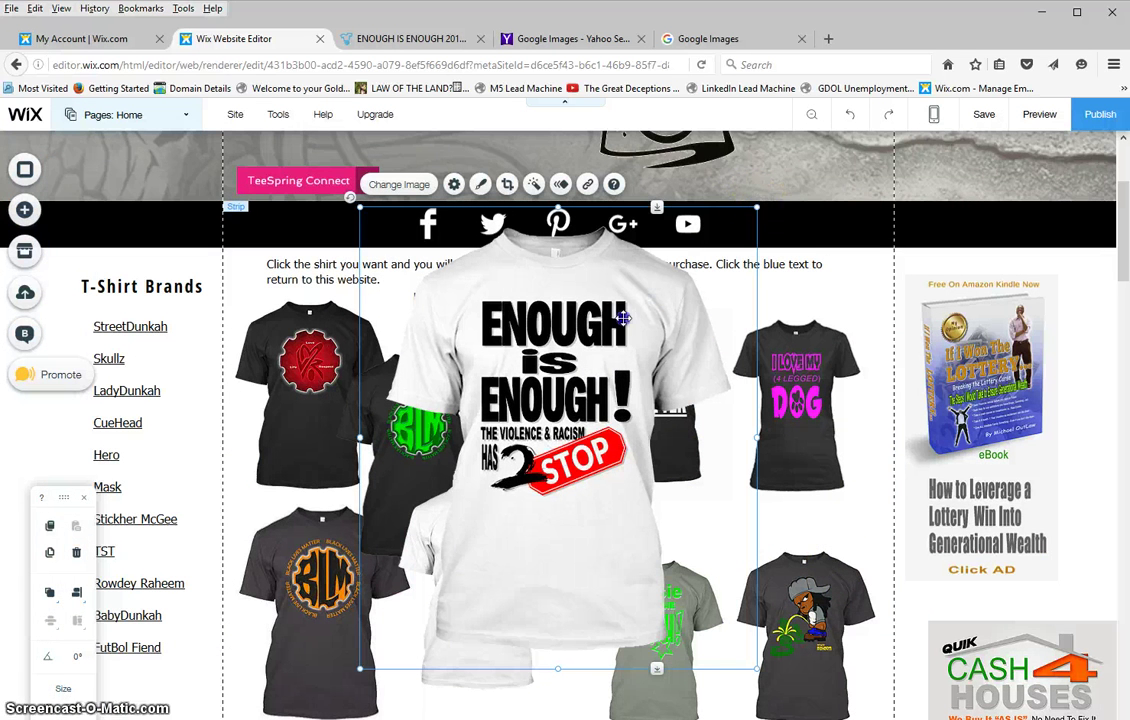
Step: Shrink the Enough is Enough shirt image and move it up beside Blue Lives Matter
{"action": "left_click_drag", "start_coordinate": [756, 205], "coordinate": [515, 486]}
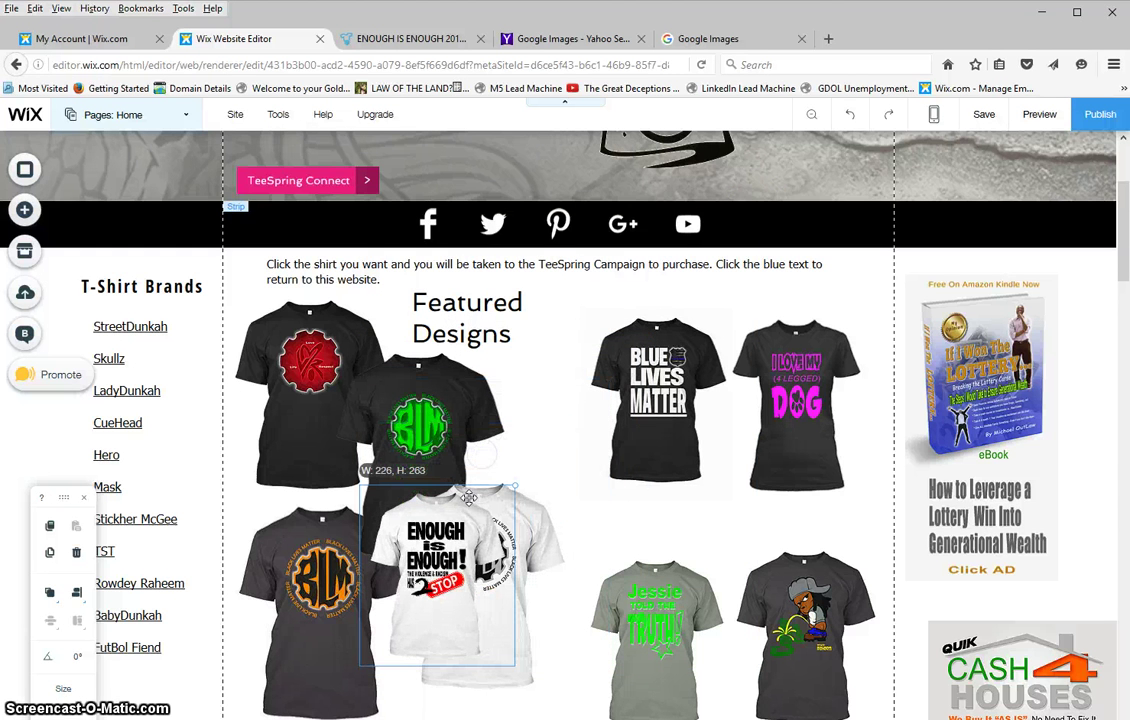
{"action": "left_click", "coordinate": [437, 532]}
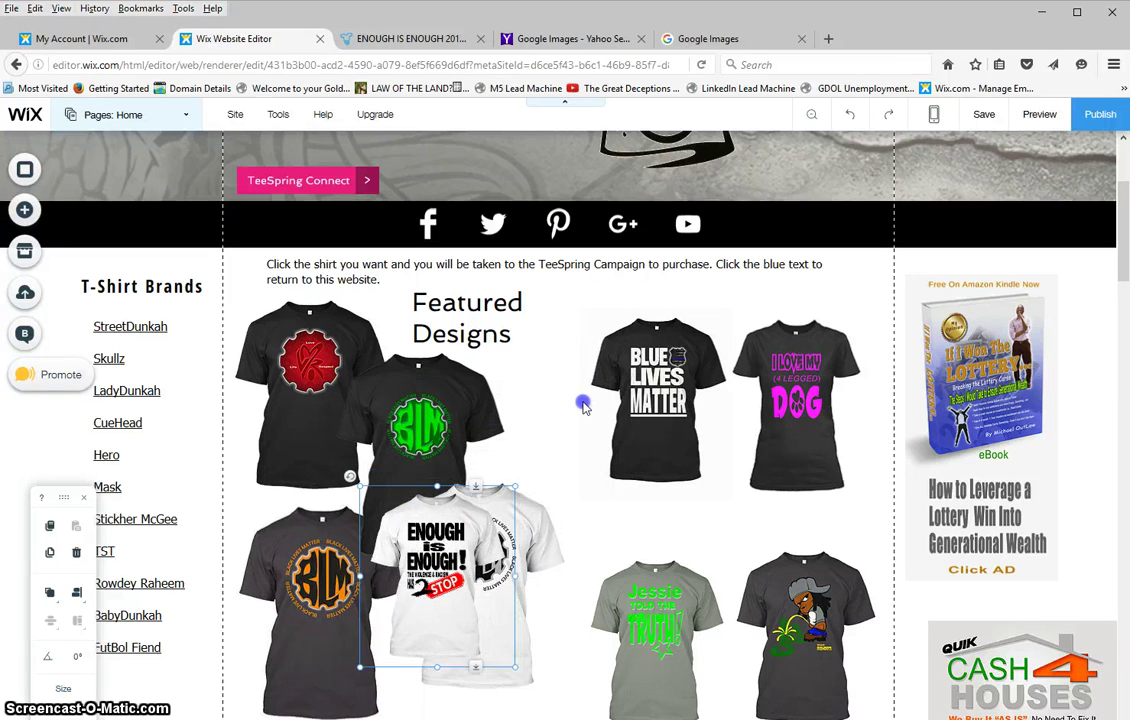
{"action": "left_click_drag", "start_coordinate": [465, 530], "coordinate": [690, 327]}
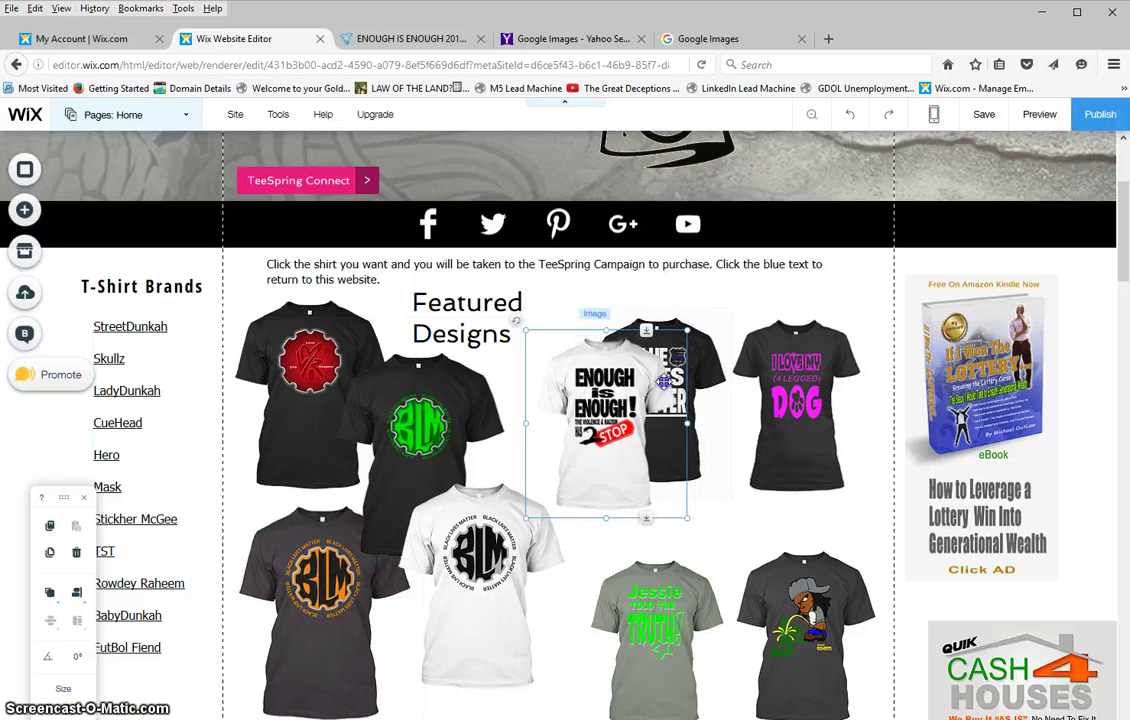
{"action": "left_click_drag", "start_coordinate": [630, 402], "coordinate": [586, 392]}
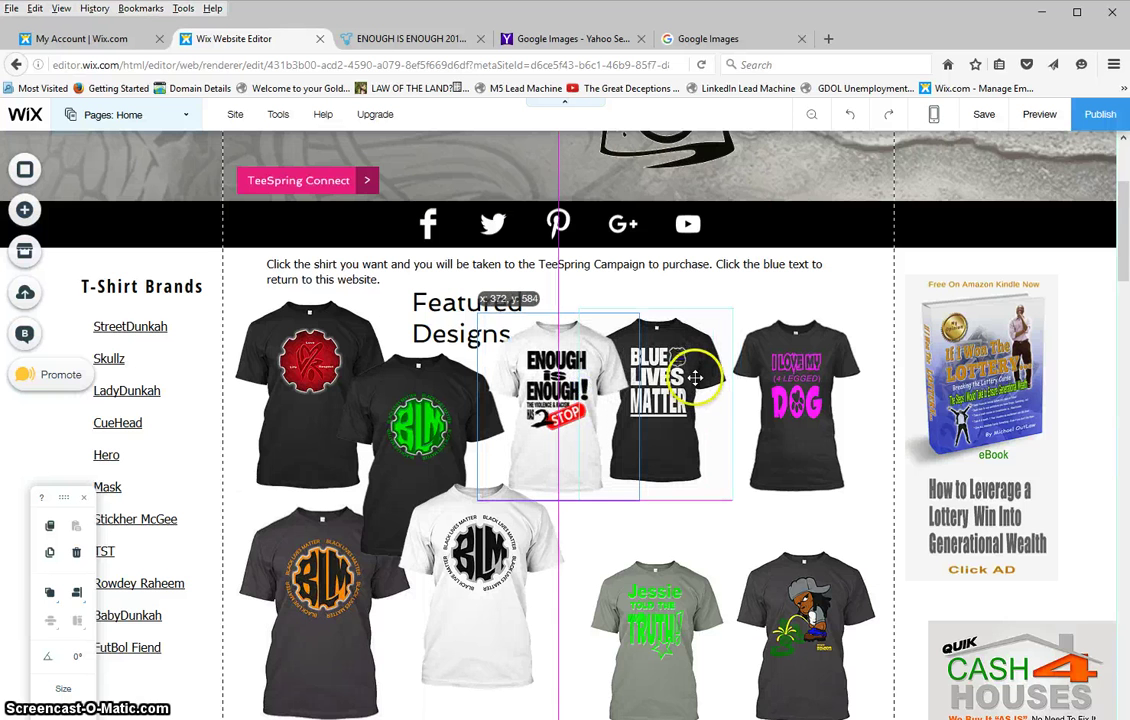
{"action": "left_click_drag", "start_coordinate": [695, 377], "coordinate": [694, 378]}
Step: Move I Love My Dog out of Featured Designs and set Enough is Enough right of Blue Lives Matter
{"action": "left_click", "coordinate": [787, 408]}
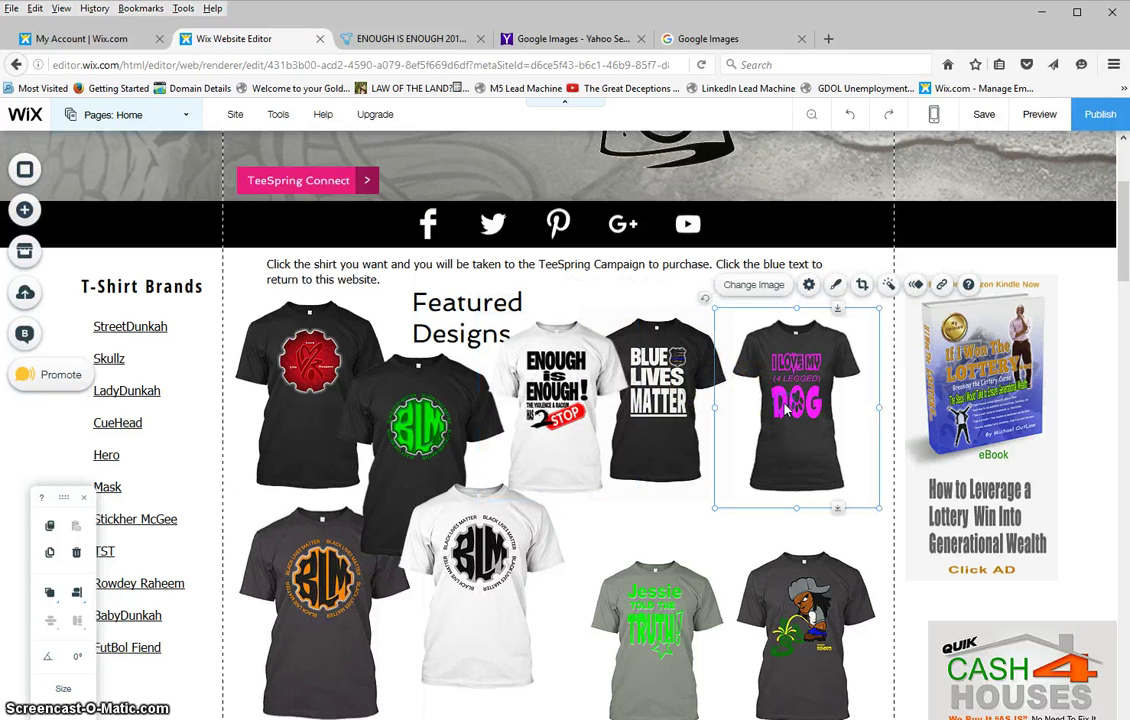
{"action": "left_click_drag", "start_coordinate": [297, 465], "coordinate": [211, 490]}
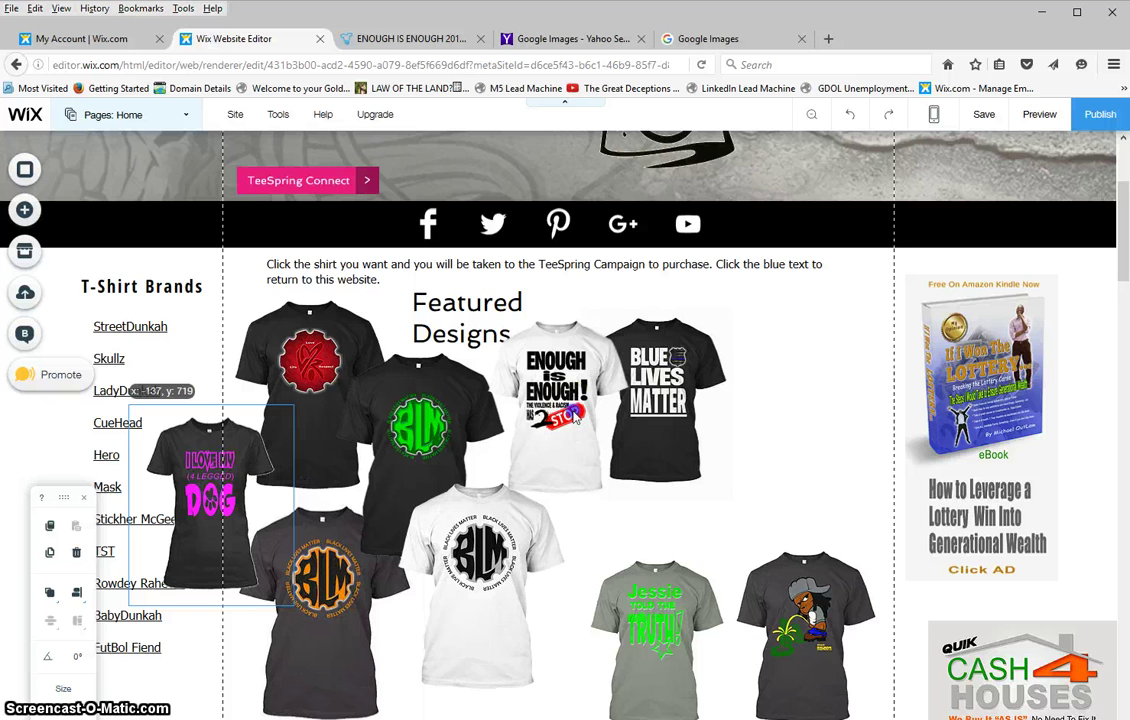
{"action": "left_click", "coordinate": [580, 414]}
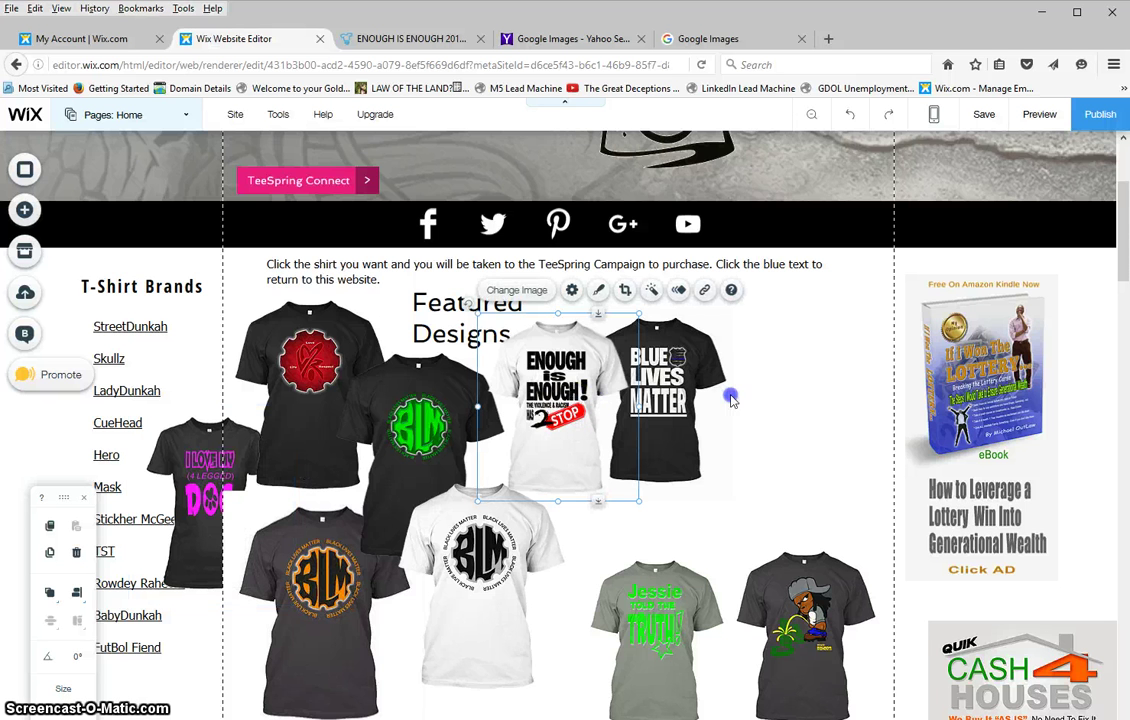
{"action": "left_click_drag", "start_coordinate": [578, 410], "coordinate": [813, 386]}
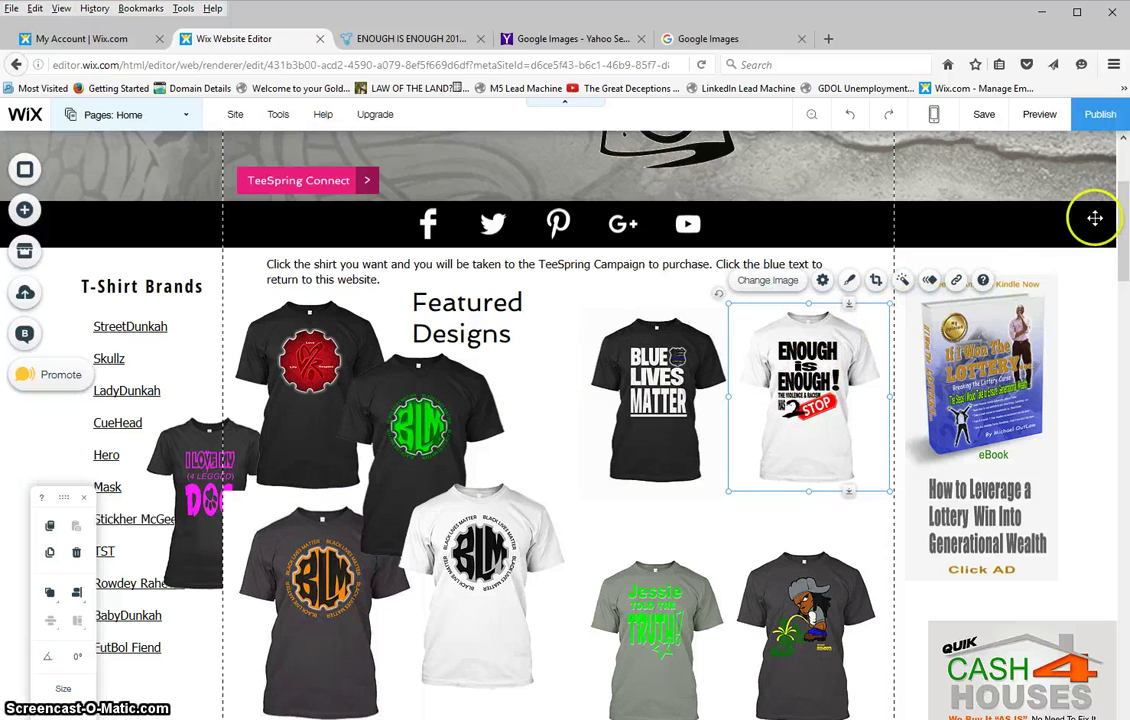
Step: Carry the I Love My Dog shirt down the page to below the Hug A Nurse shirt
{"action": "left_click_drag", "start_coordinate": [1121, 205], "coordinate": [1110, 253]}
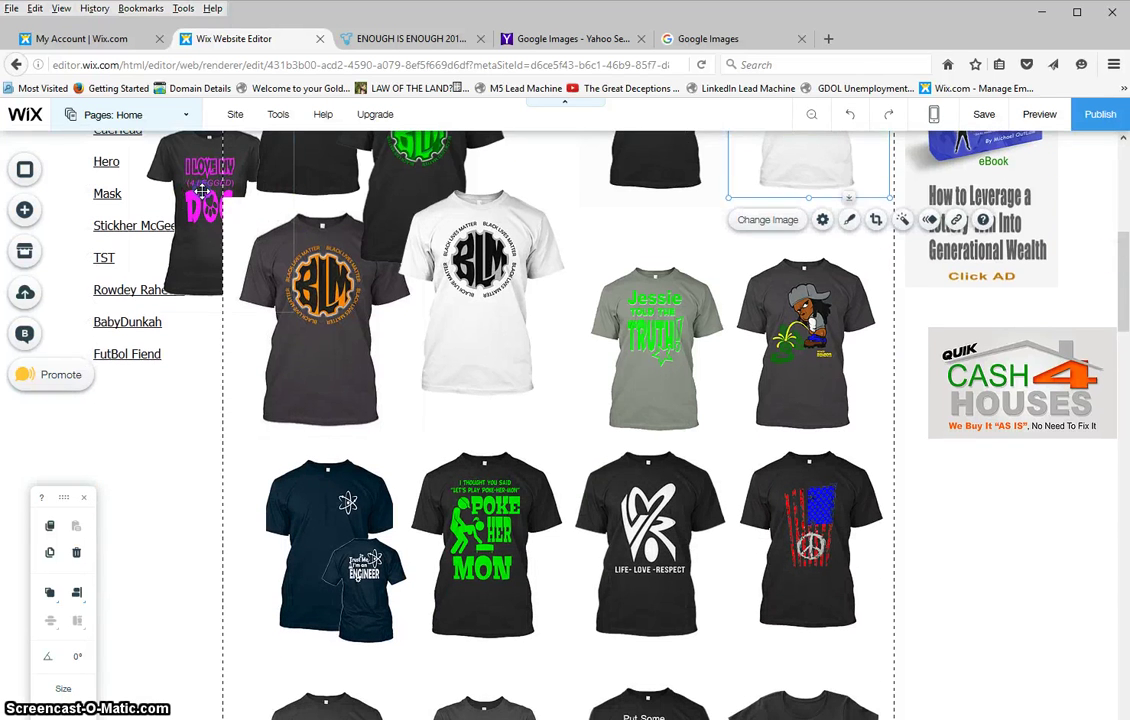
{"action": "left_click", "coordinate": [204, 186]}
{"action": "left_click_drag", "start_coordinate": [185, 345], "coordinate": [172, 552]}
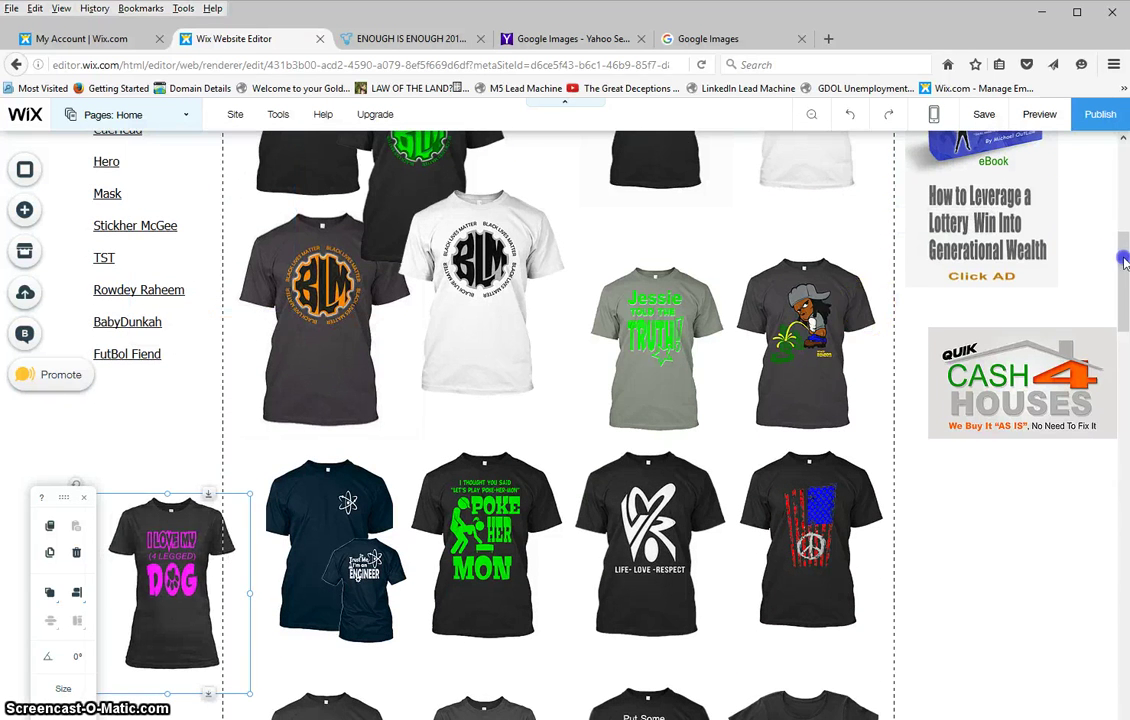
{"action": "left_click_drag", "start_coordinate": [1123, 262], "coordinate": [1118, 327]}
{"action": "left_click", "coordinate": [187, 175]}
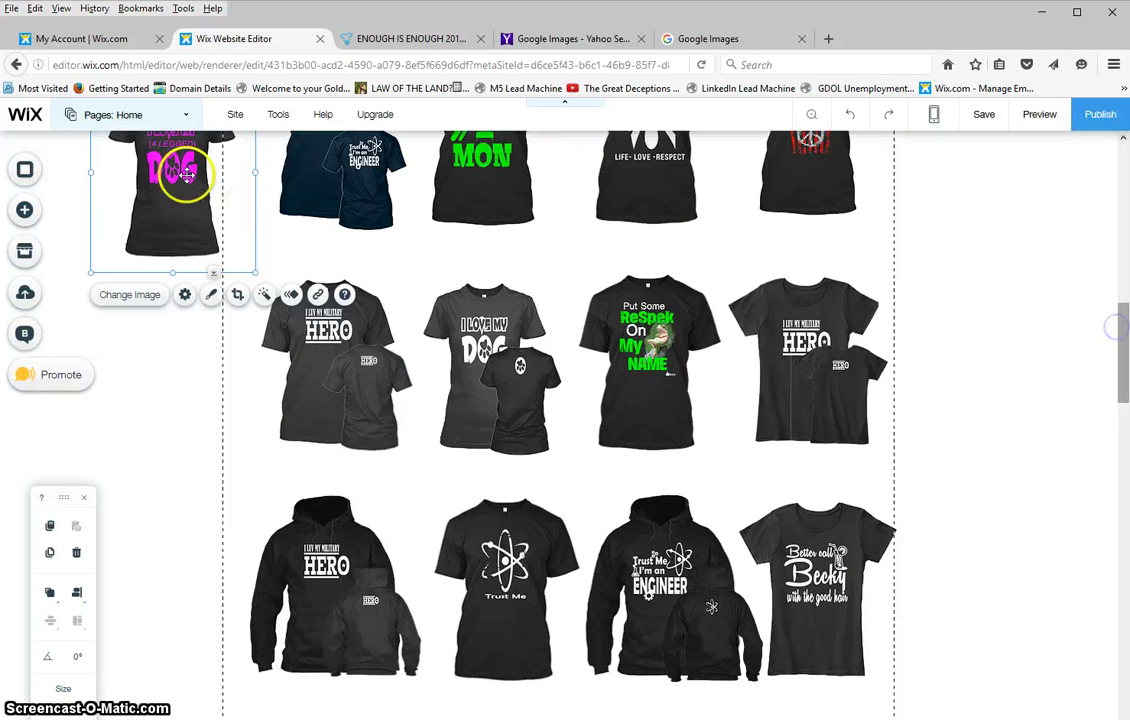
{"action": "left_click_drag", "start_coordinate": [187, 175], "coordinate": [183, 605]}
{"action": "left_click_drag", "start_coordinate": [1118, 310], "coordinate": [1122, 368]}
{"action": "left_click", "coordinate": [172, 465]}
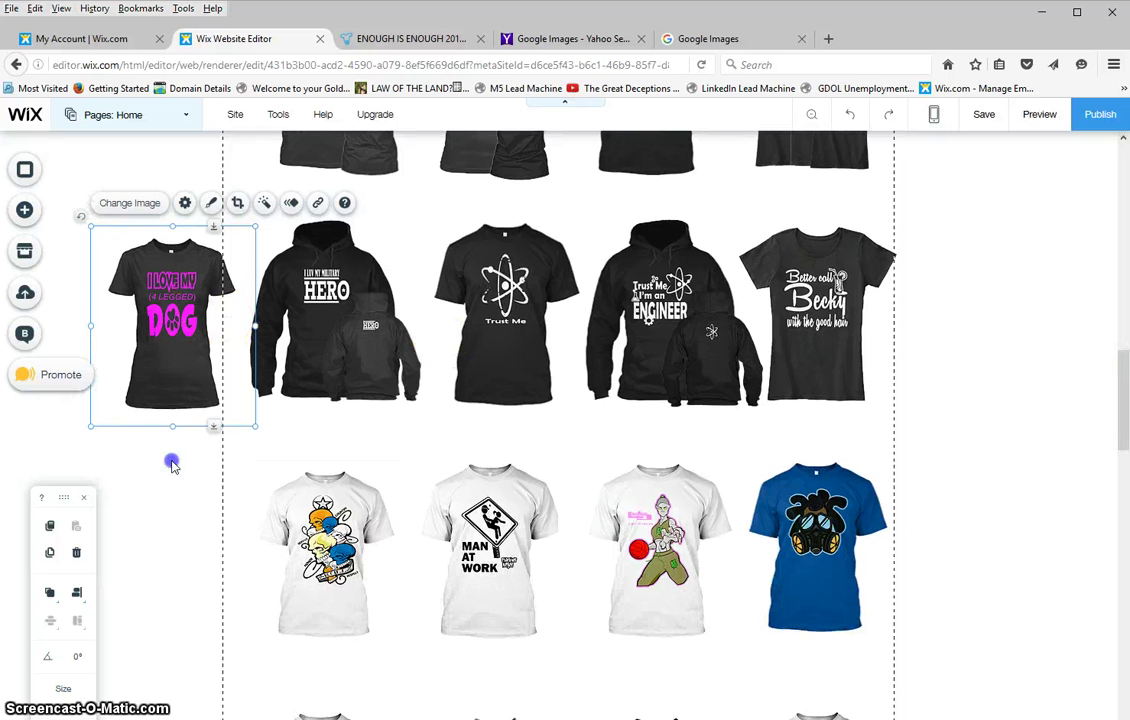
{"action": "left_click_drag", "start_coordinate": [171, 323], "coordinate": [203, 605]}
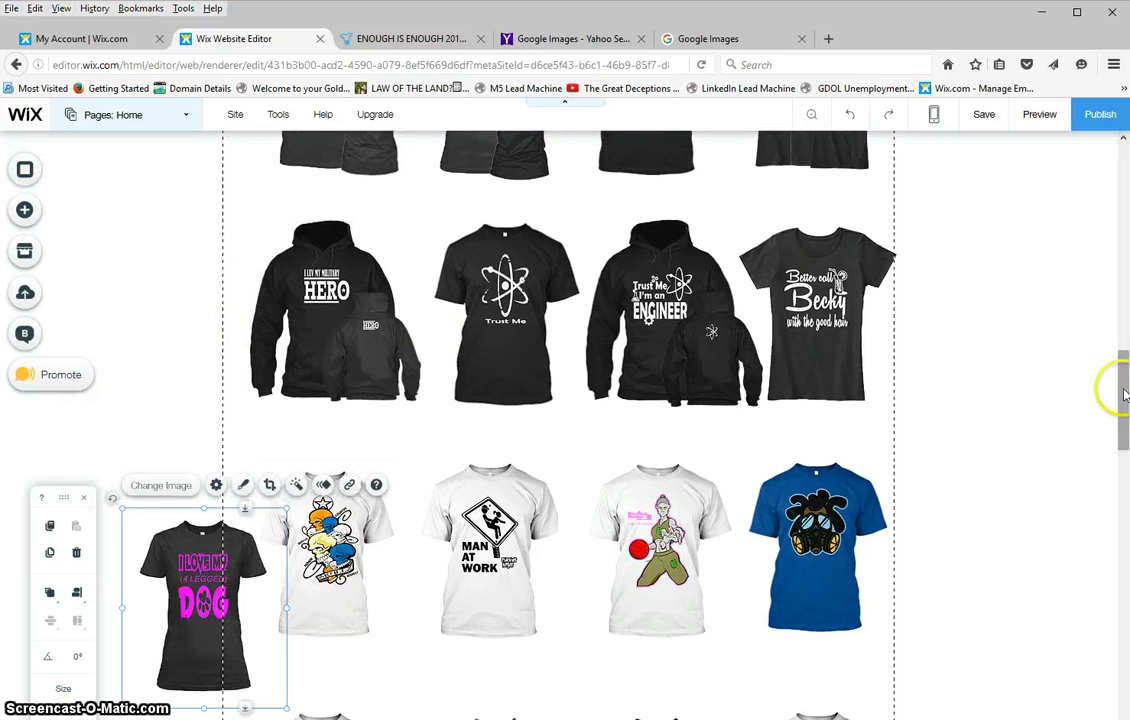
{"action": "left_click_drag", "start_coordinate": [1118, 383], "coordinate": [1120, 440]}
{"action": "left_click", "coordinate": [186, 263]}
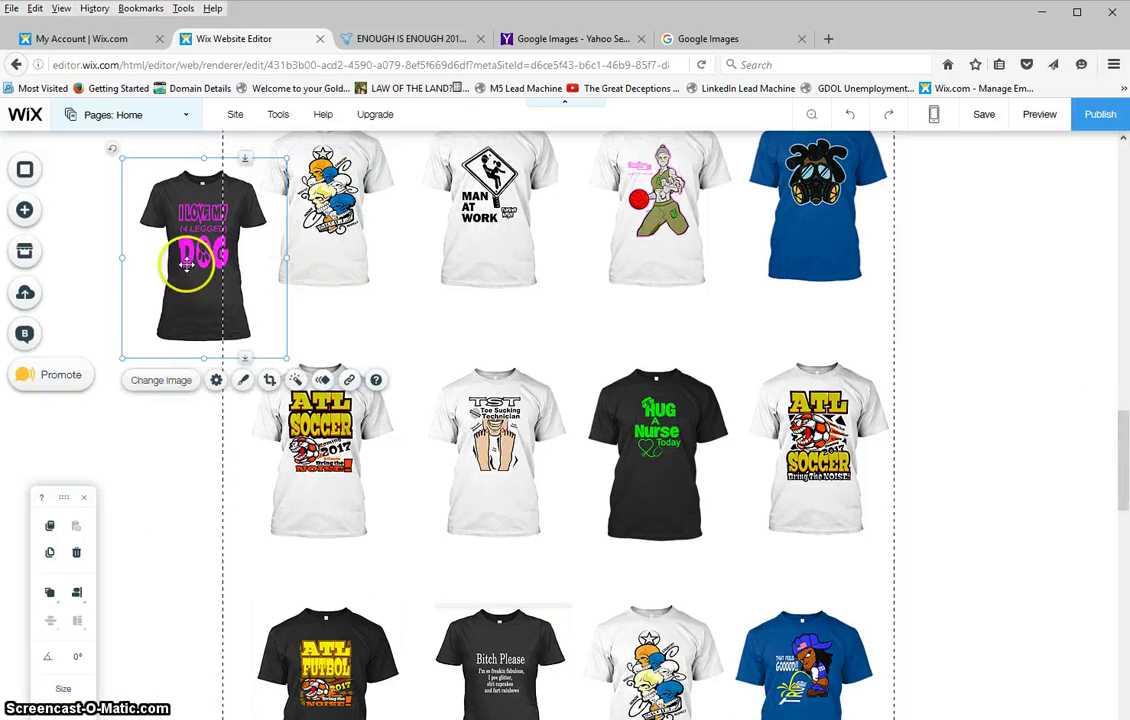
{"action": "left_click_drag", "start_coordinate": [293, 465], "coordinate": [684, 493]}
Step: Keep moving the I Love My Dog shirt down and place it beside the bottom row of shirts
{"action": "left_click_drag", "start_coordinate": [1122, 430], "coordinate": [1115, 503]}
{"action": "left_click", "coordinate": [670, 270]}
{"action": "left_click_drag", "start_coordinate": [670, 345], "coordinate": [660, 617]}
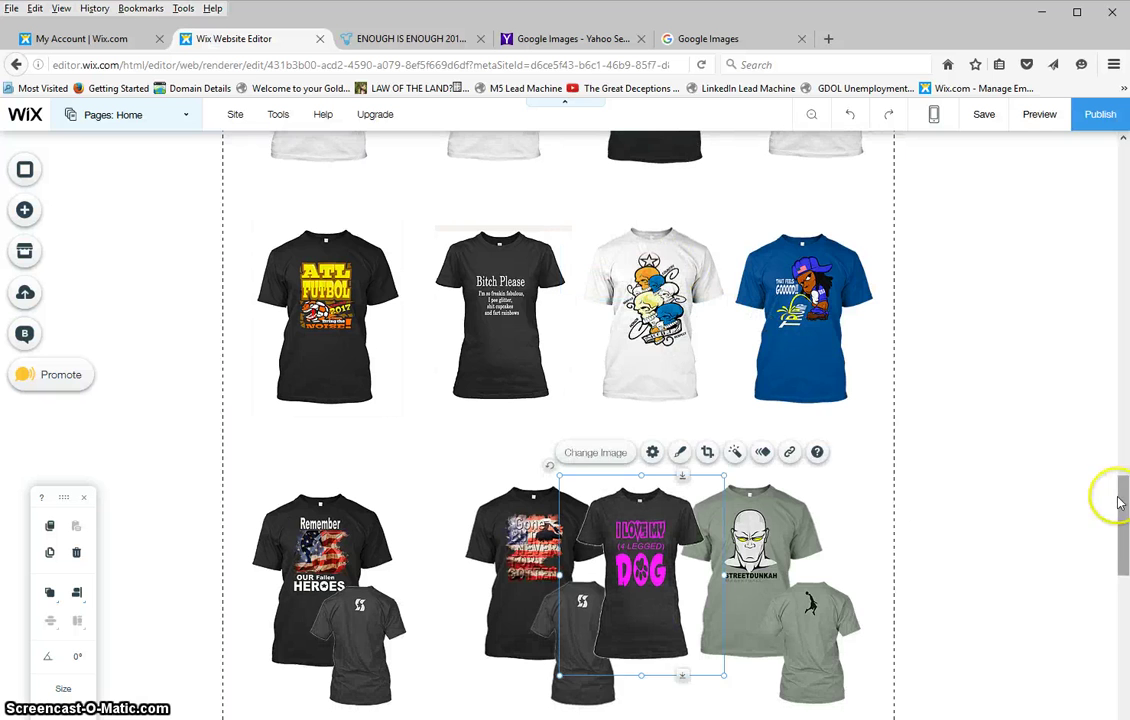
{"action": "left_click_drag", "start_coordinate": [1122, 493], "coordinate": [1120, 550]}
{"action": "left_click", "coordinate": [596, 312]}
{"action": "scroll", "coordinate": [620, 300], "scroll_direction": "up", "scroll_amount": 1}
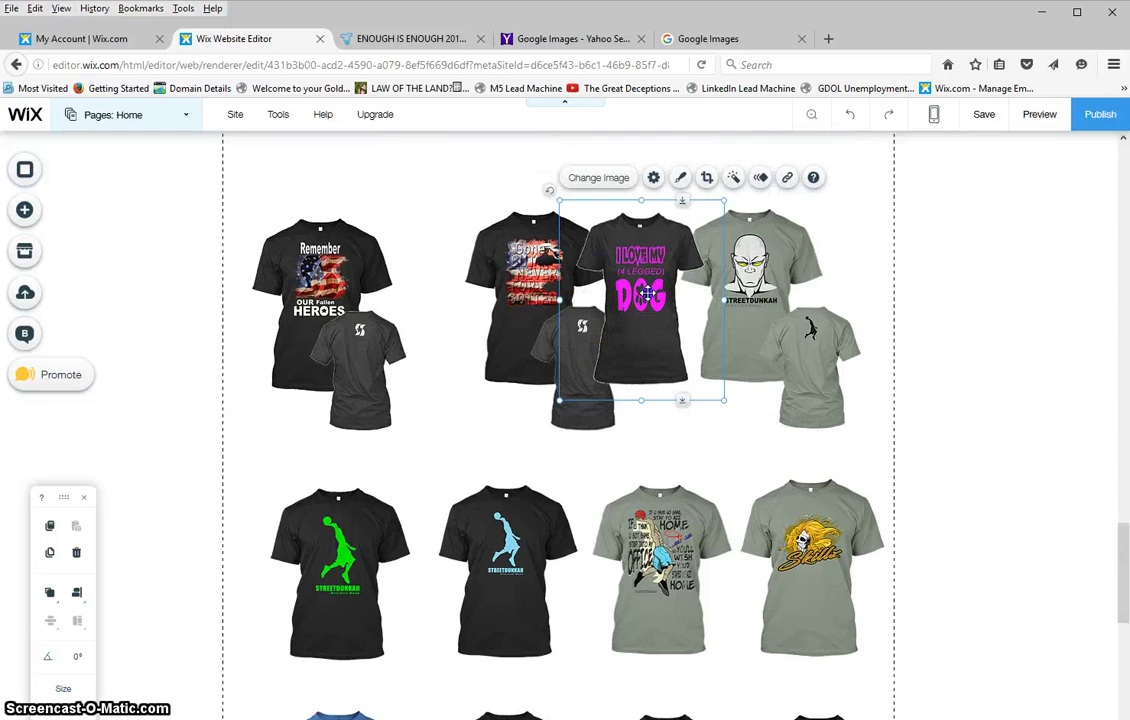
{"action": "left_click_drag", "start_coordinate": [673, 603], "coordinate": [673, 598]}
{"action": "left_click_drag", "start_coordinate": [1117, 523], "coordinate": [1115, 588]}
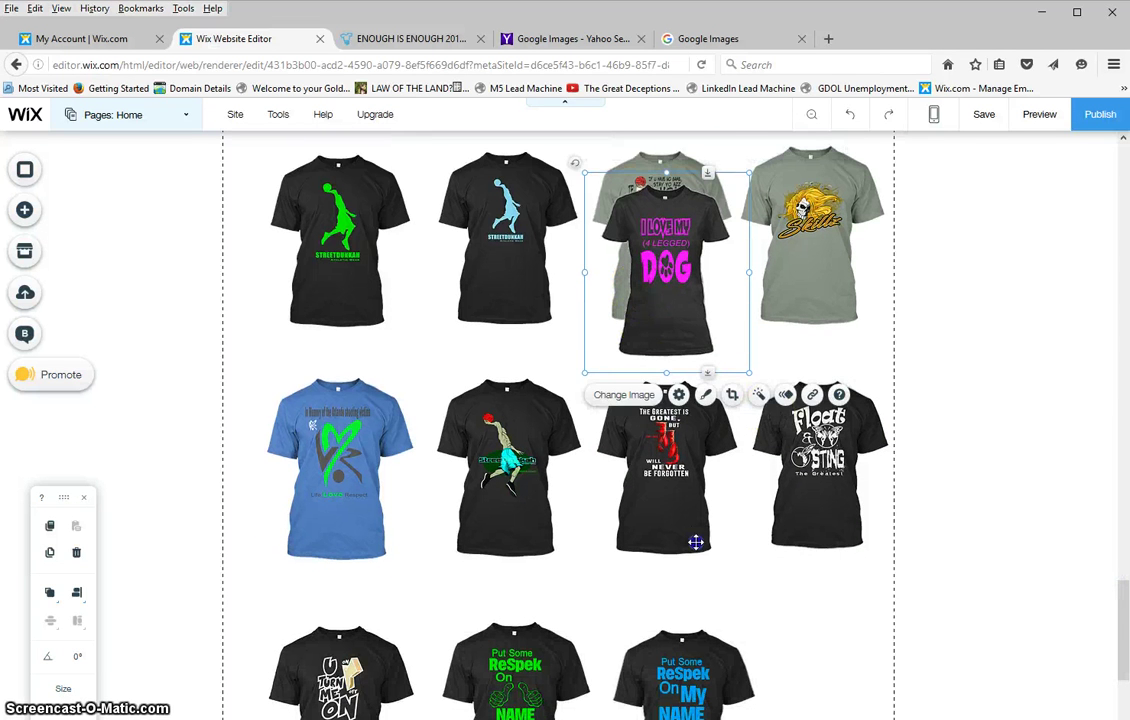
{"action": "left_click_drag", "start_coordinate": [710, 207], "coordinate": [758, 488]}
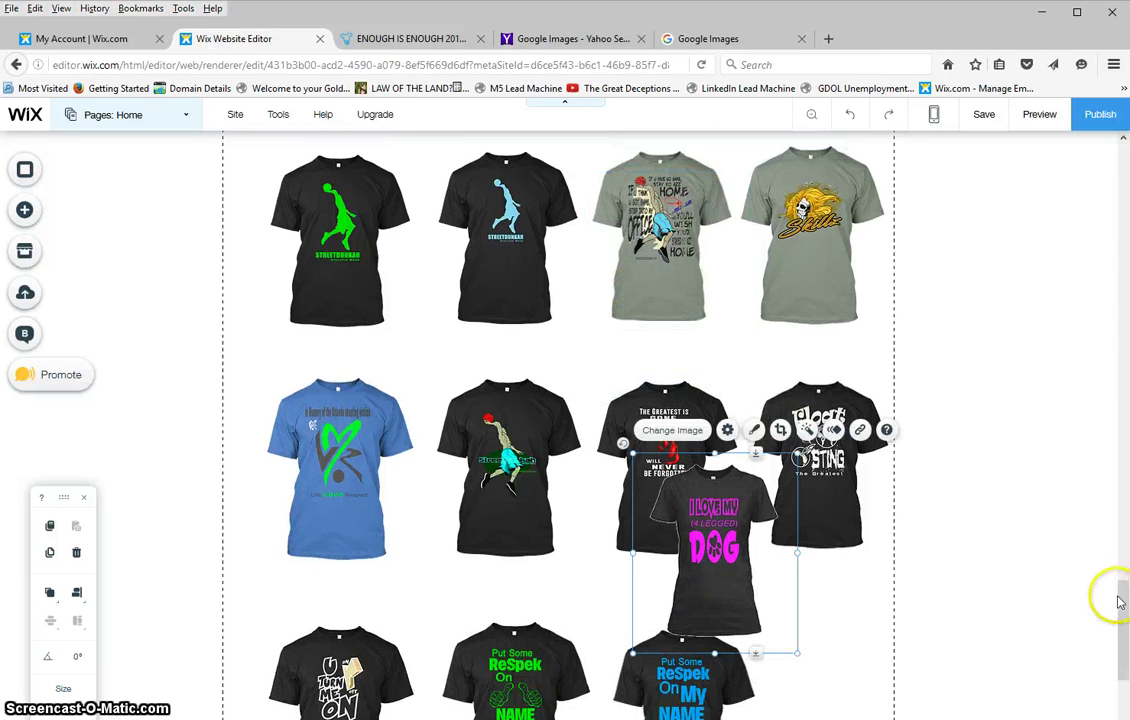
{"action": "left_click_drag", "start_coordinate": [1120, 596], "coordinate": [1118, 650]}
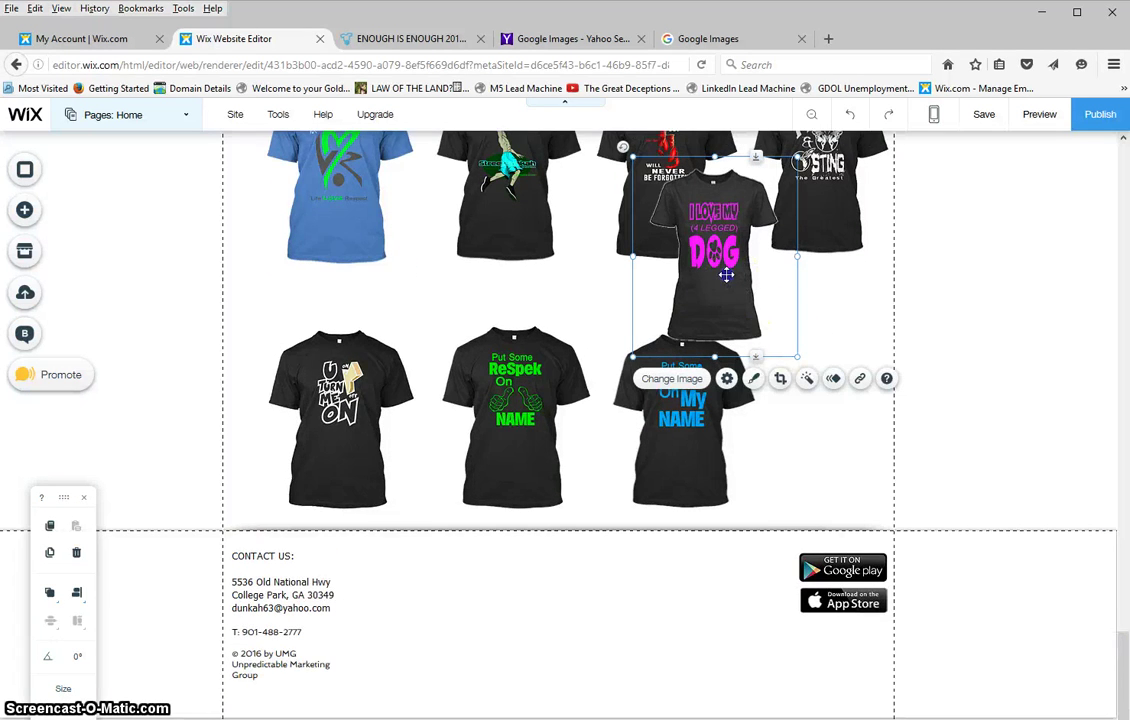
{"action": "mouse_move", "coordinate": [732, 275]}
{"action": "left_mouse_down"}
{"action": "mouse_move", "coordinate": [826, 458]}
{"action": "mouse_move", "coordinate": [839, 449]}
{"action": "left_mouse_up"}
{"action": "left_click_drag", "start_coordinate": [1124, 663], "coordinate": [1124, 245]}
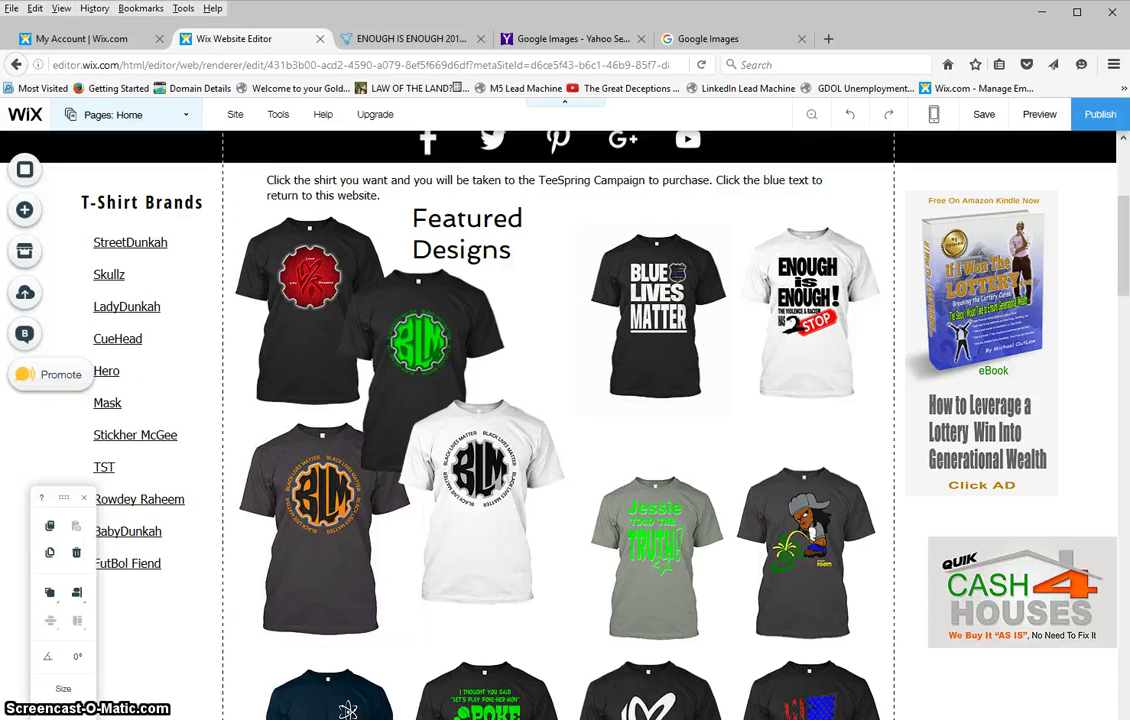
{"action": "left_click", "coordinate": [1053, 215]}
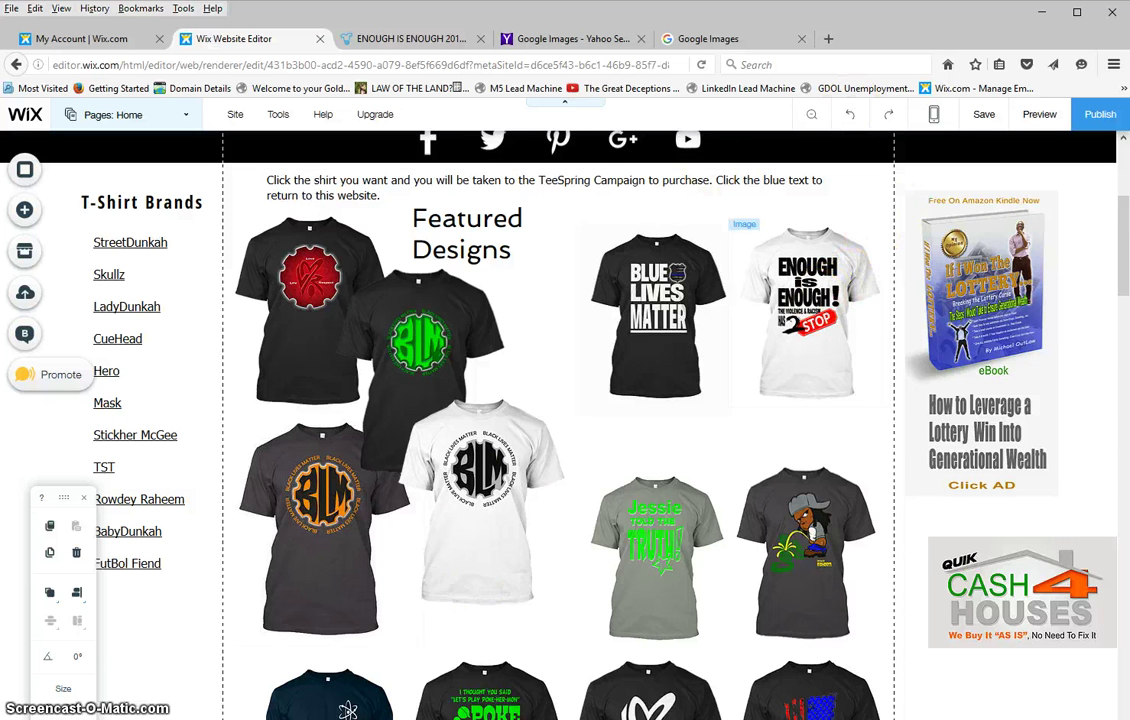
Step: Open the ENOUGH IS ENOUGH 2016 campaign settings from the Teespring seller dashboard
{"action": "key", "text": "alt+Tab"}
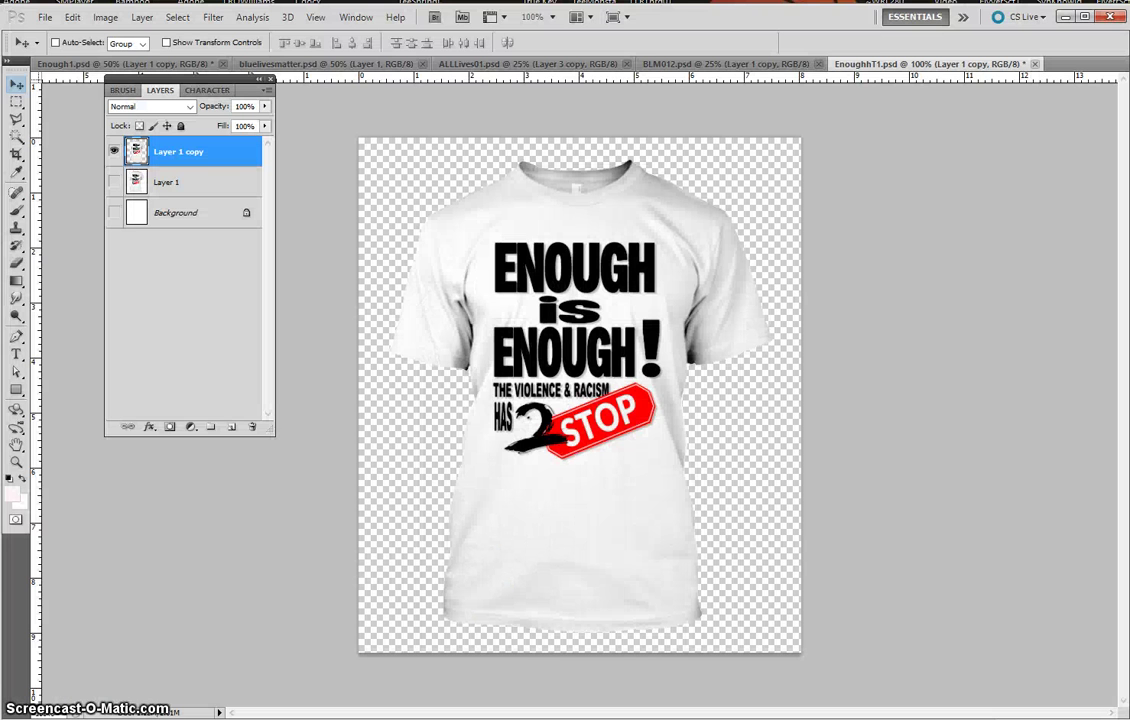
{"action": "key", "text": "alt+Tab"}
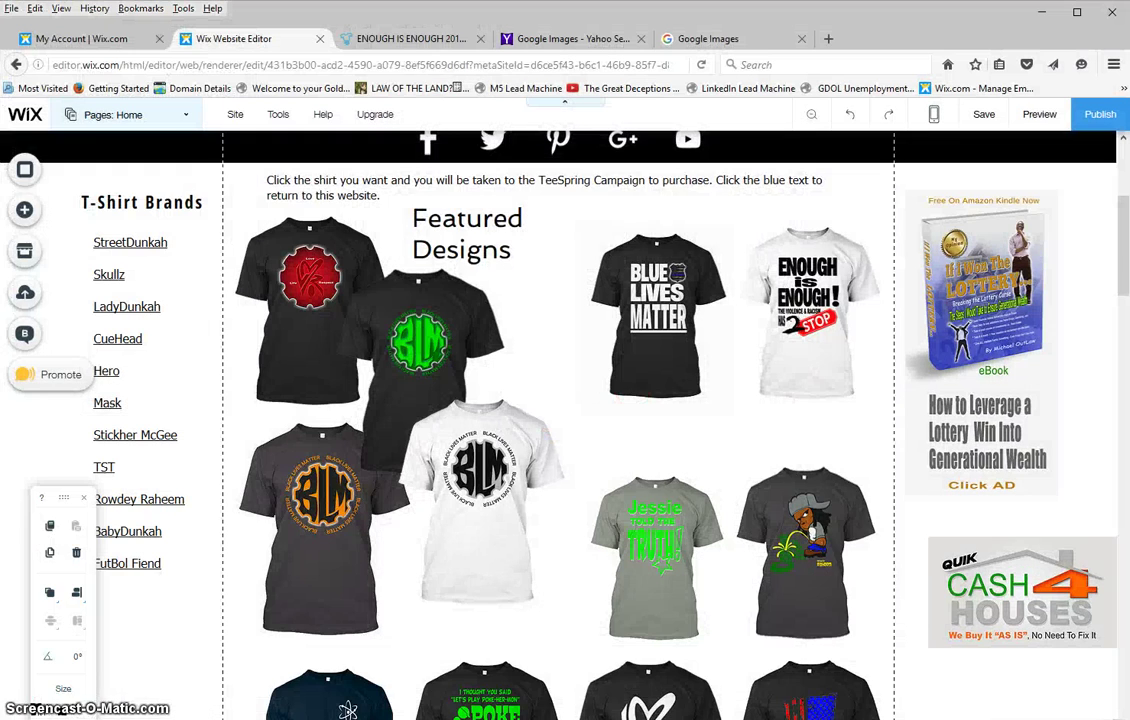
{"action": "left_click", "coordinate": [412, 42]}
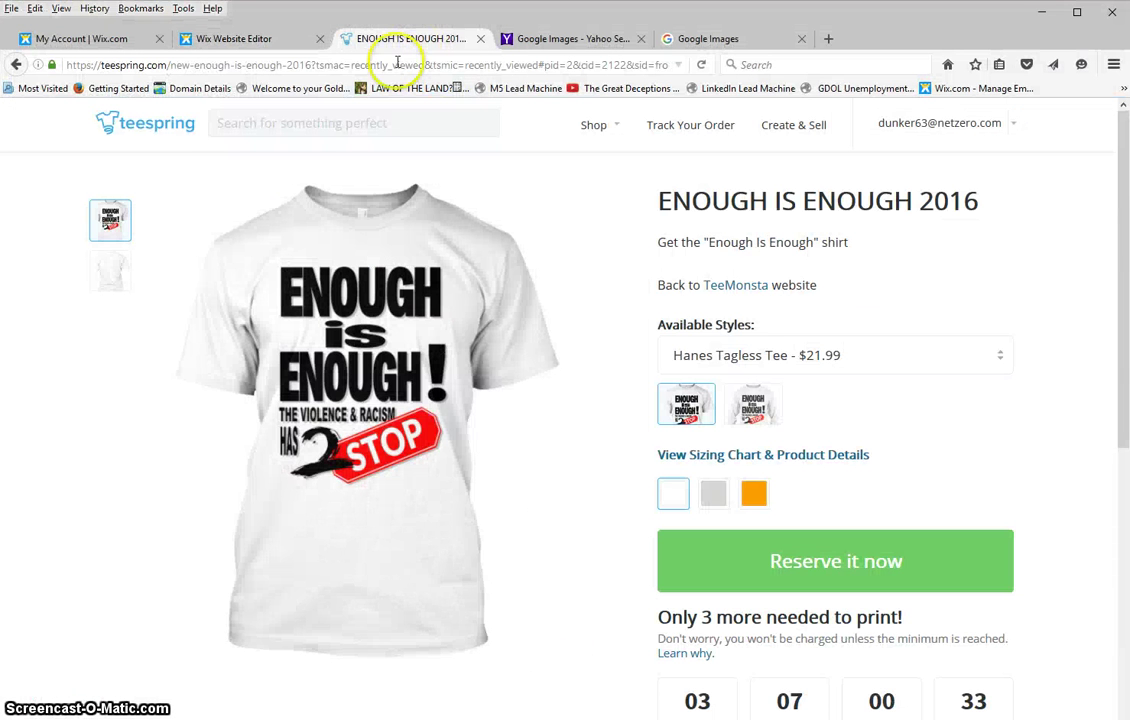
{"action": "left_click", "coordinate": [155, 120]}
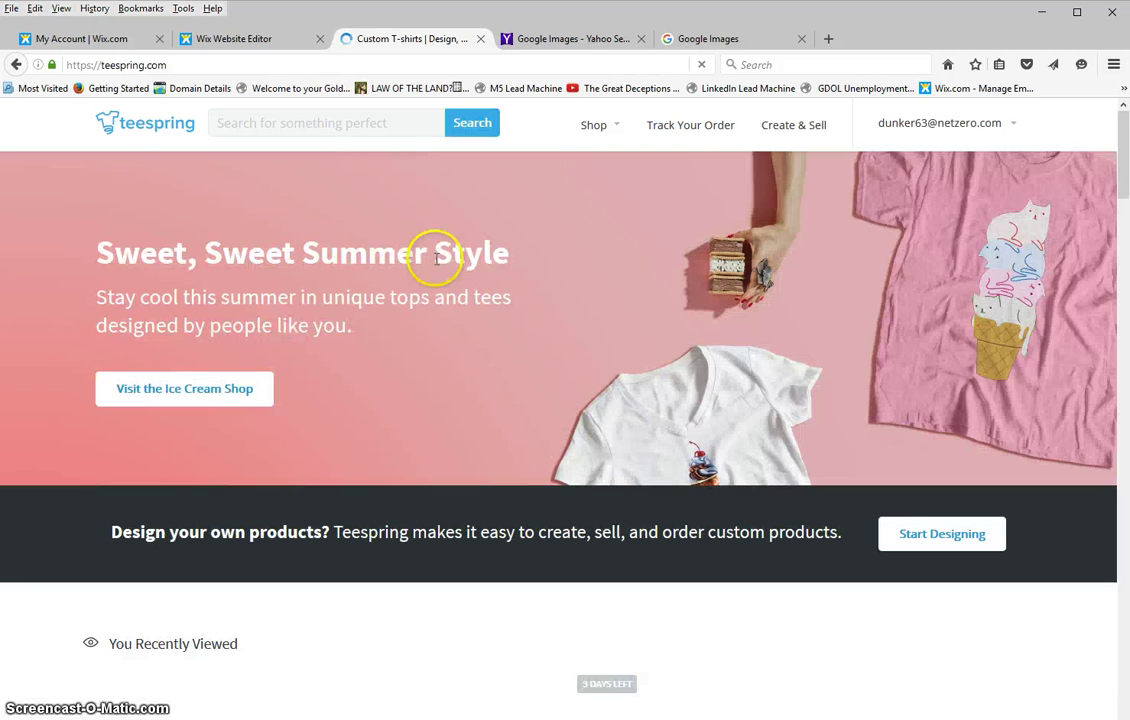
{"action": "left_click", "coordinate": [927, 125]}
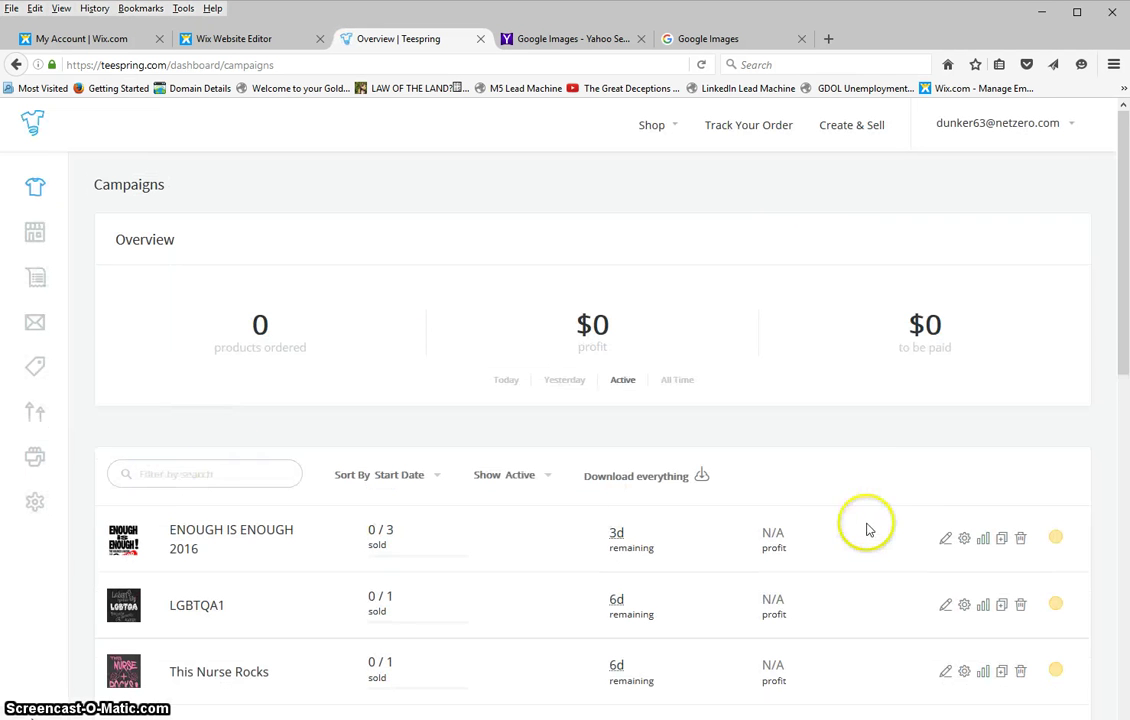
{"action": "left_click", "coordinate": [965, 541]}
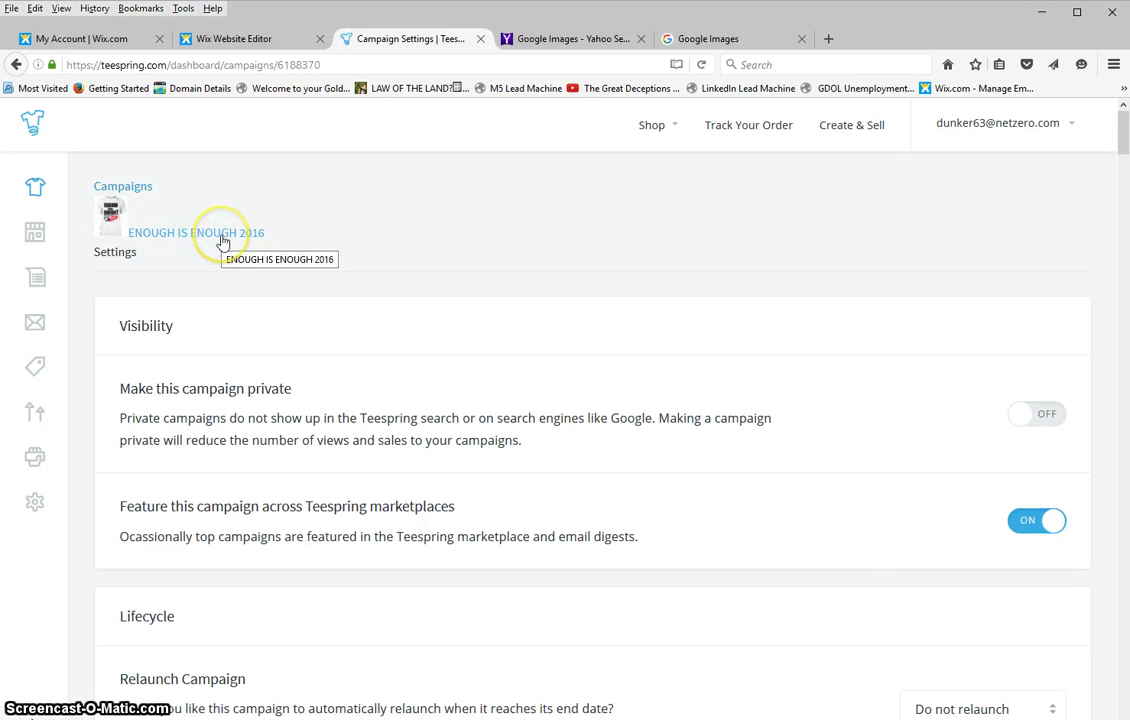
Step: Copy the campaign page's web address and return to the Wix editor
{"action": "left_click", "coordinate": [222, 242]}
{"action": "right_click", "coordinate": [222, 242]}
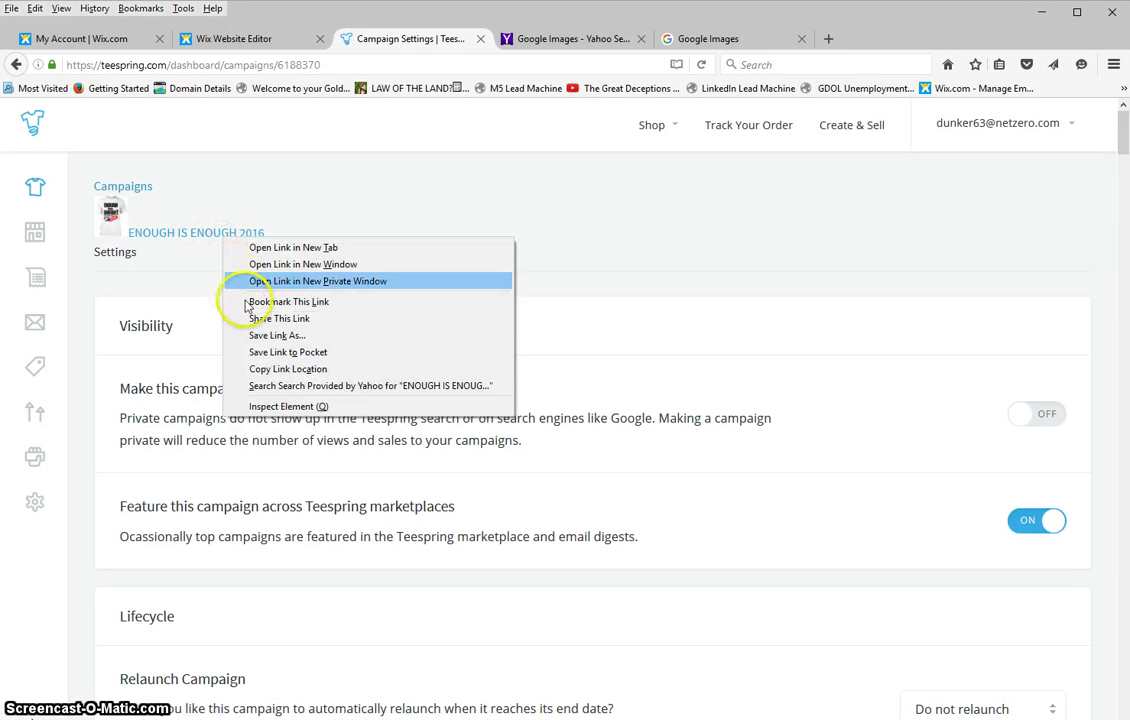
{"action": "left_click", "coordinate": [272, 370]}
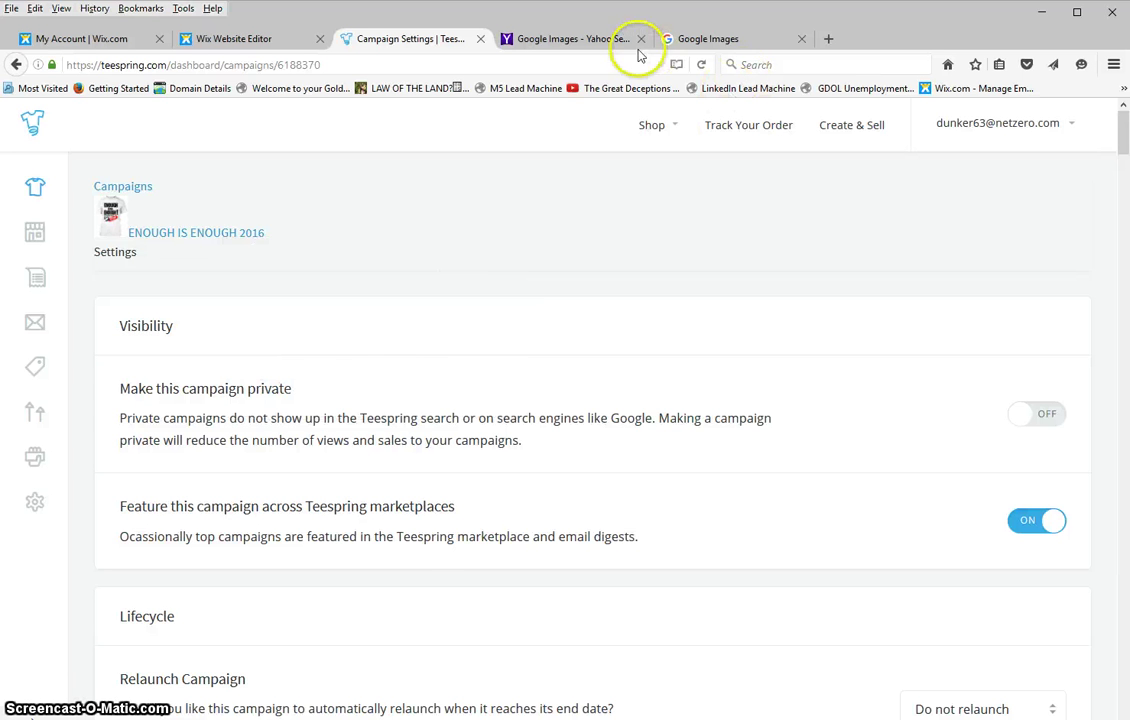
{"action": "left_click", "coordinate": [290, 40]}
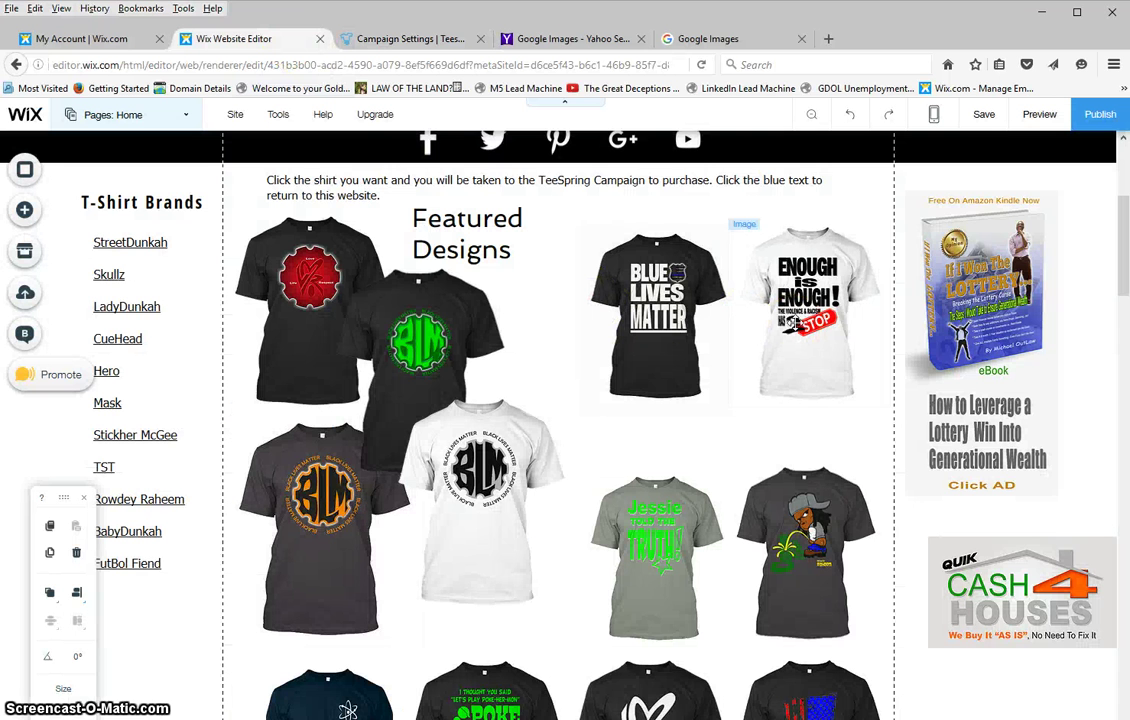
Step: Link the Enough is Enough image to the Teespring …/new-enough-is-enough-2016 URL, opening in a new window
{"action": "right_click", "coordinate": [793, 325]}
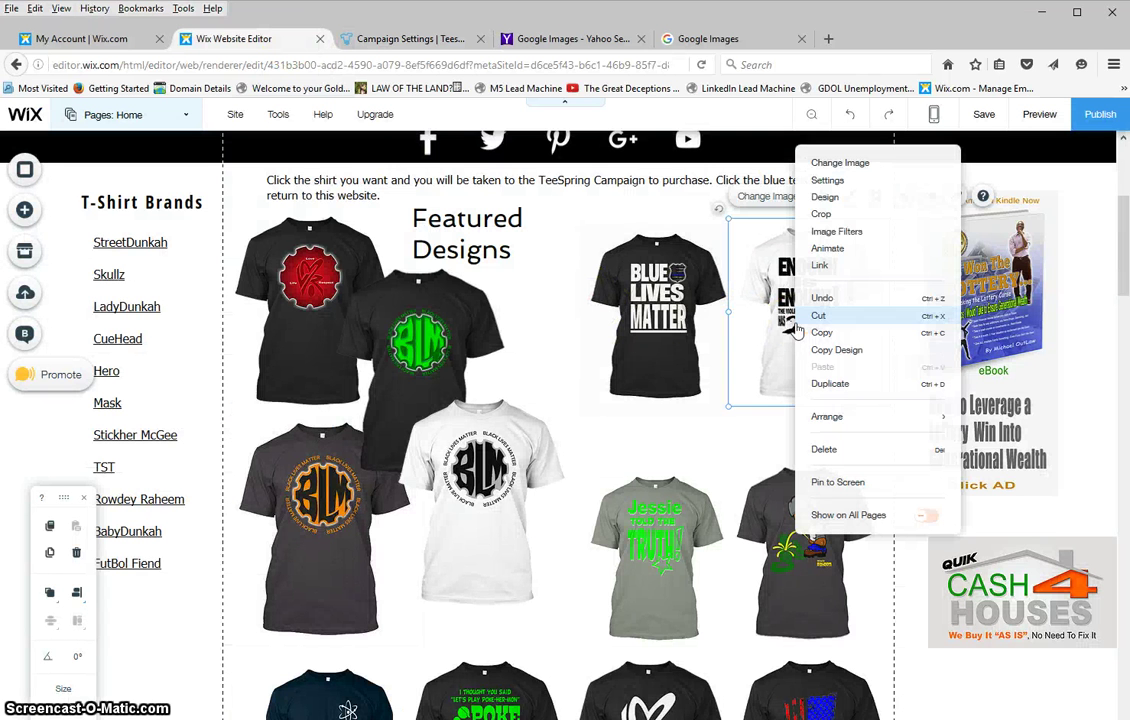
{"action": "left_click", "coordinate": [820, 268]}
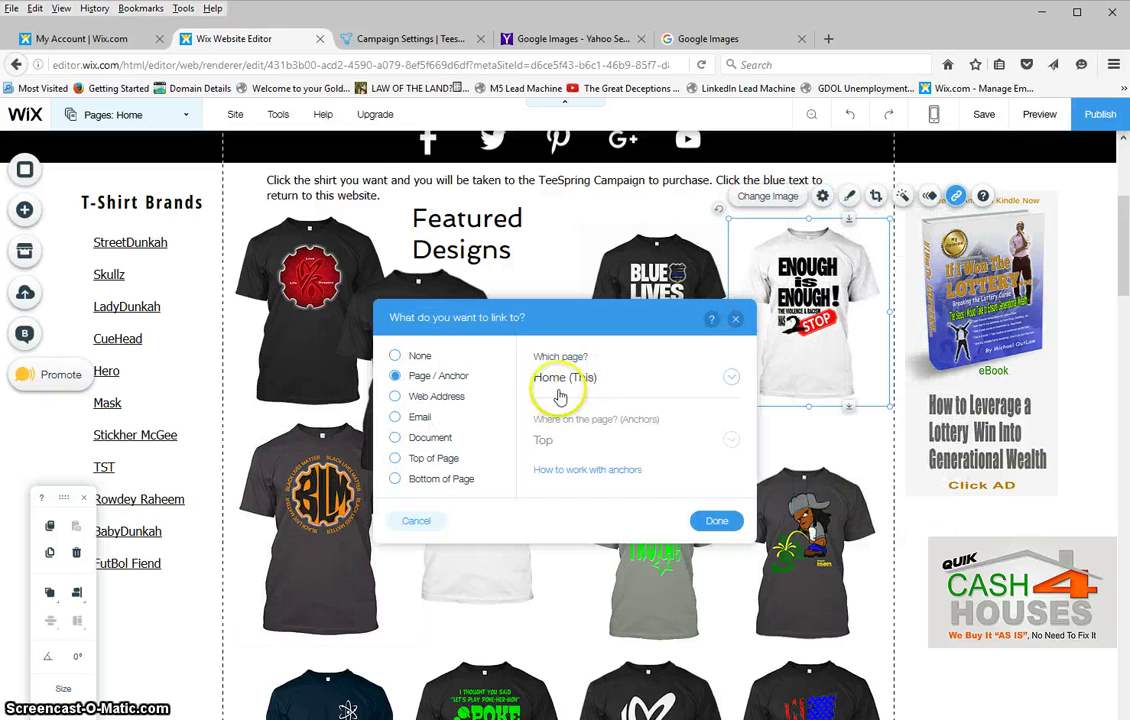
{"action": "left_click", "coordinate": [394, 399]}
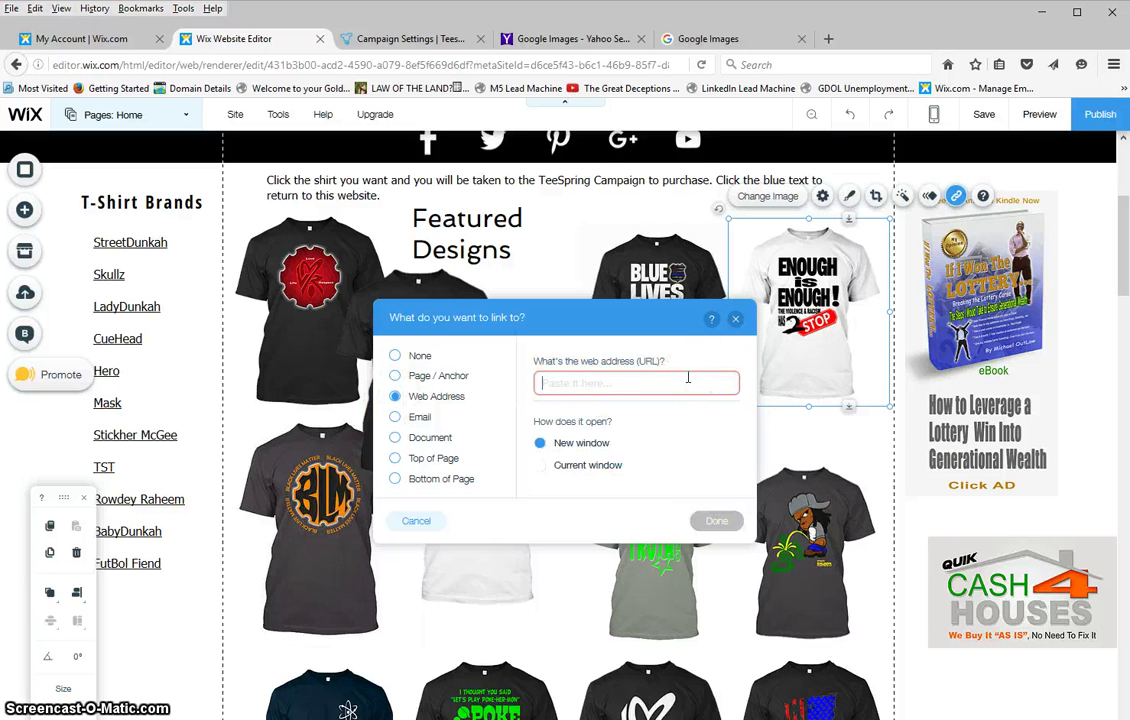
{"action": "key", "text": "ctrl+v"}
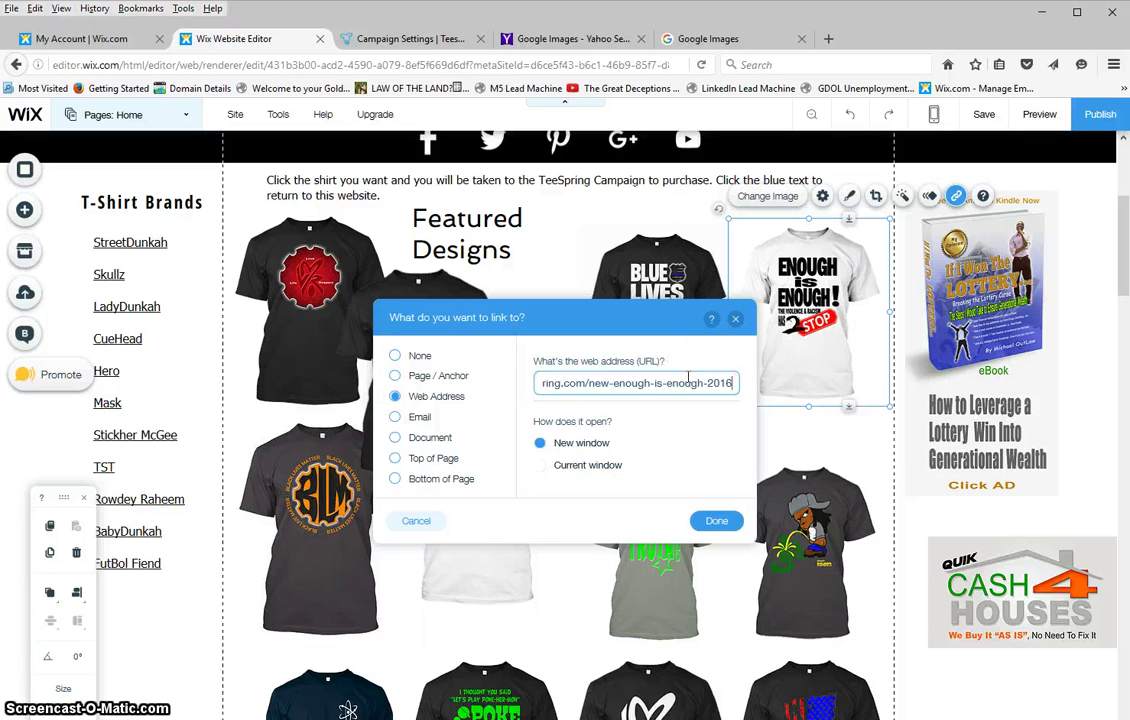
{"action": "left_click", "coordinate": [716, 522]}
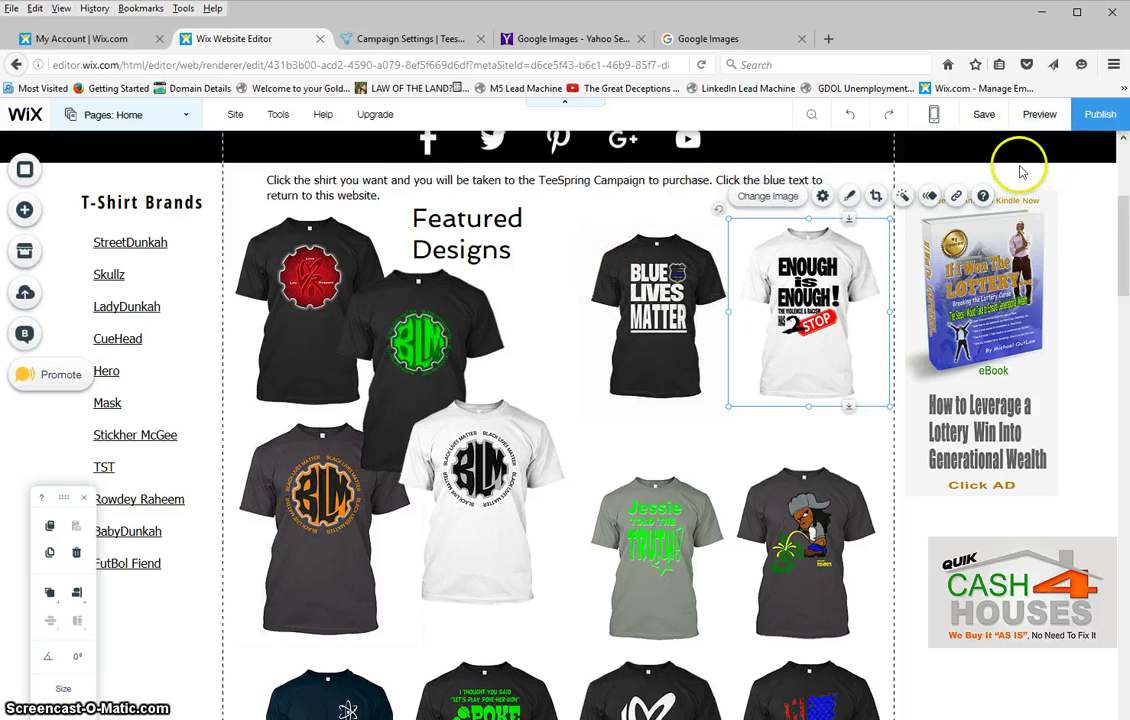
Step: Save and publish the TeeMonsta site, dismissing the saved notice and Congratulations message
{"action": "left_click", "coordinate": [988, 117]}
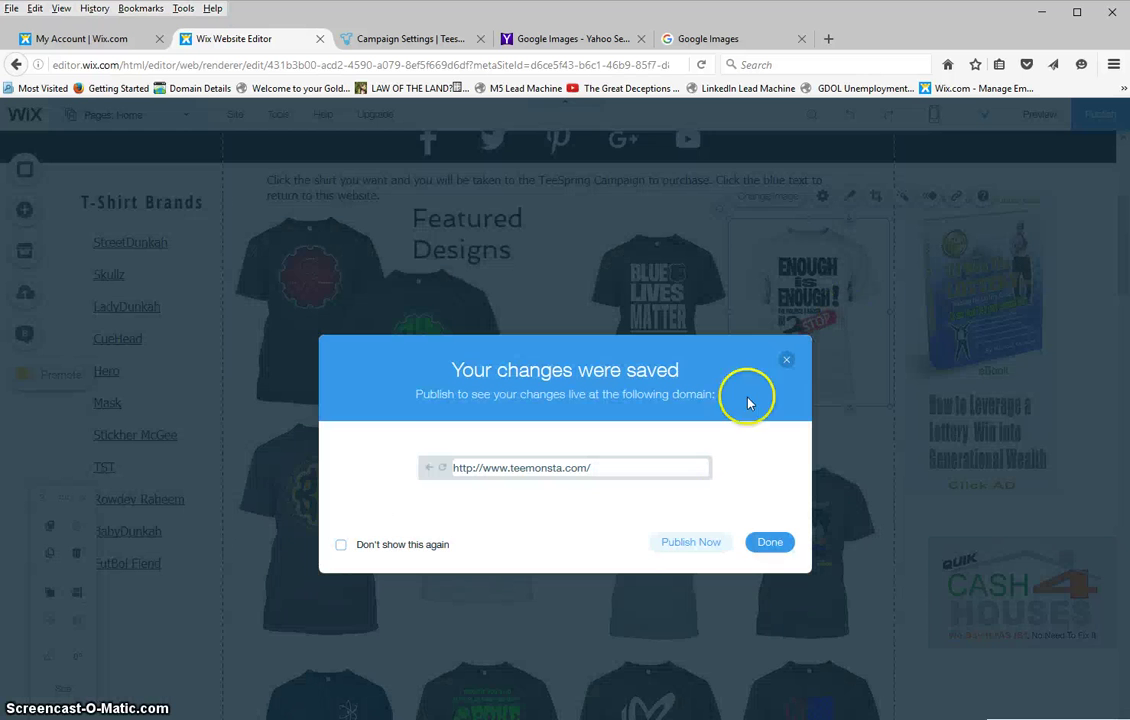
{"action": "left_click", "coordinate": [769, 544]}
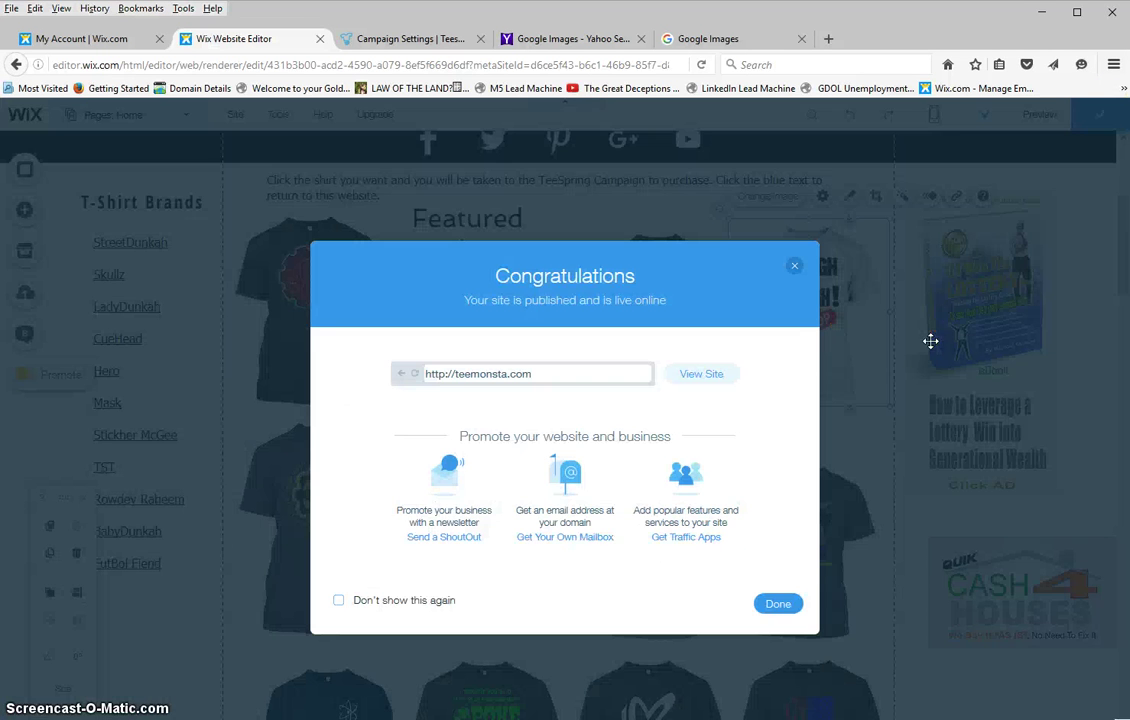
{"action": "left_click", "coordinate": [776, 602]}
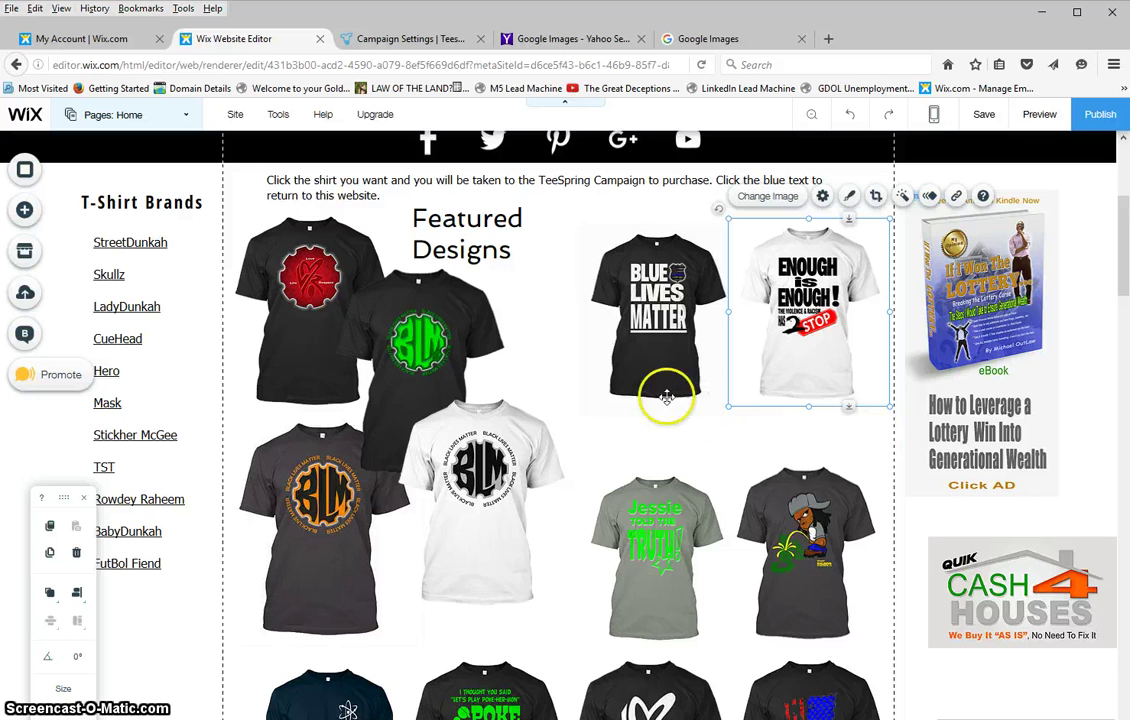
{"action": "mouse_move", "coordinate": [1100, 117]}
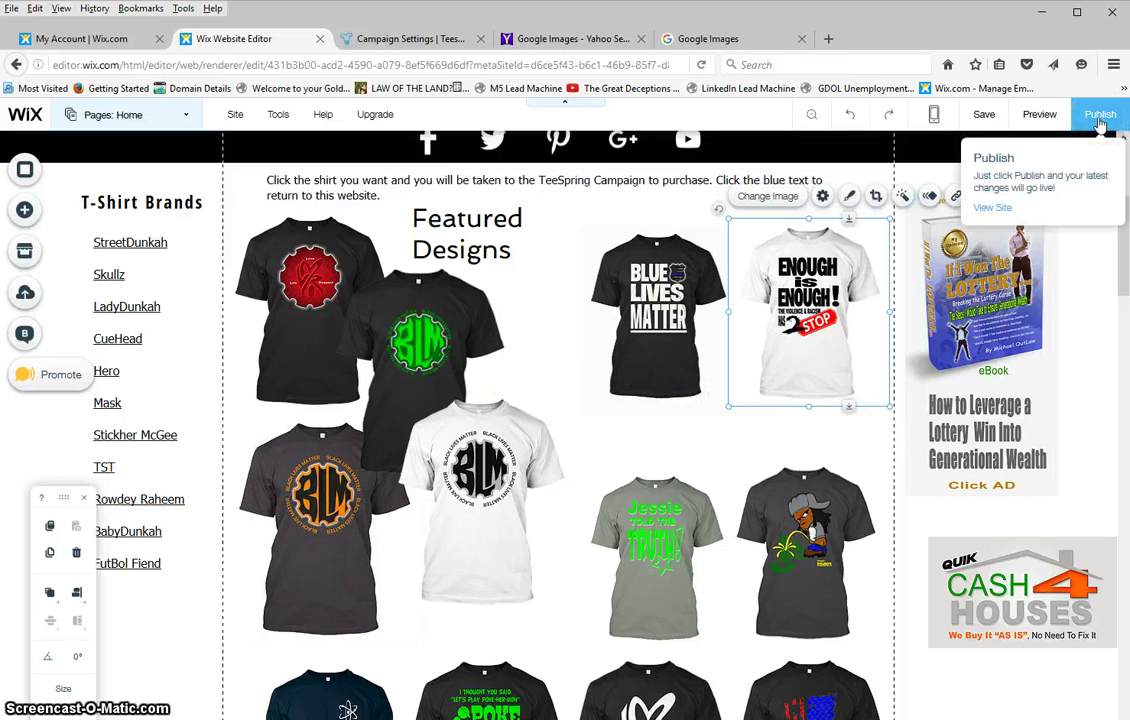
Step: On the live site, check that the Enough is Enough shirt opens its Teespring page, then close that page
{"action": "left_click", "coordinate": [993, 207]}
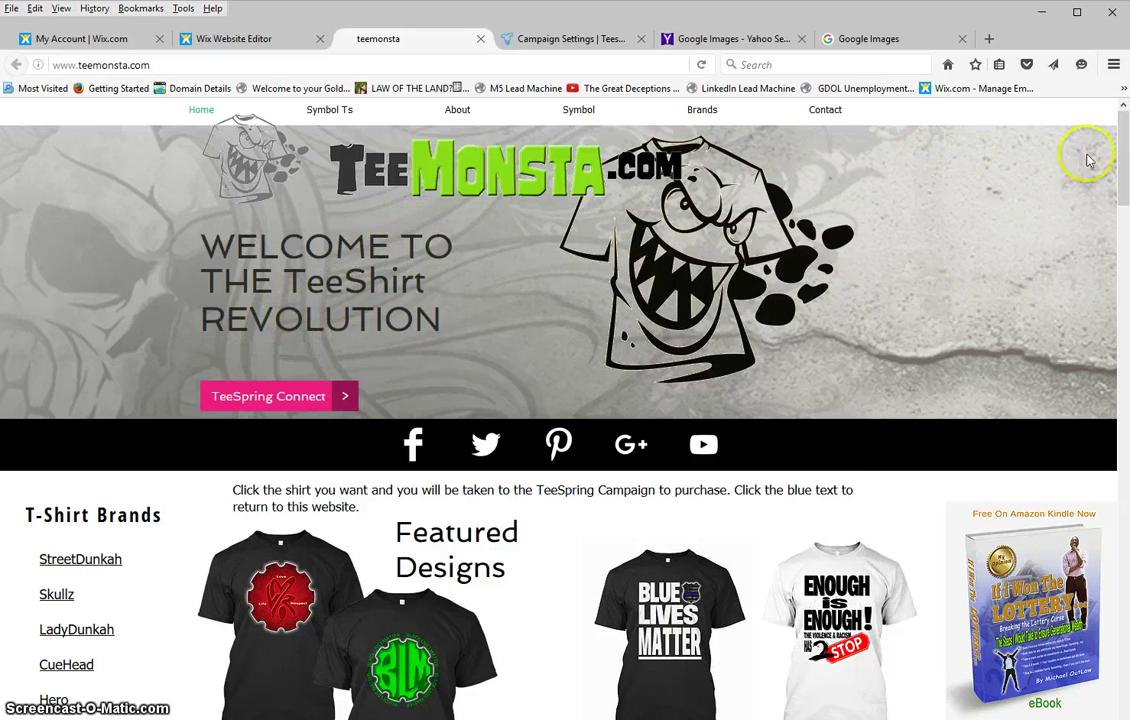
{"action": "left_click_drag", "start_coordinate": [1124, 148], "coordinate": [1125, 155]}
{"action": "scroll", "coordinate": [1121, 198], "scroll_direction": "down", "scroll_amount": 5}
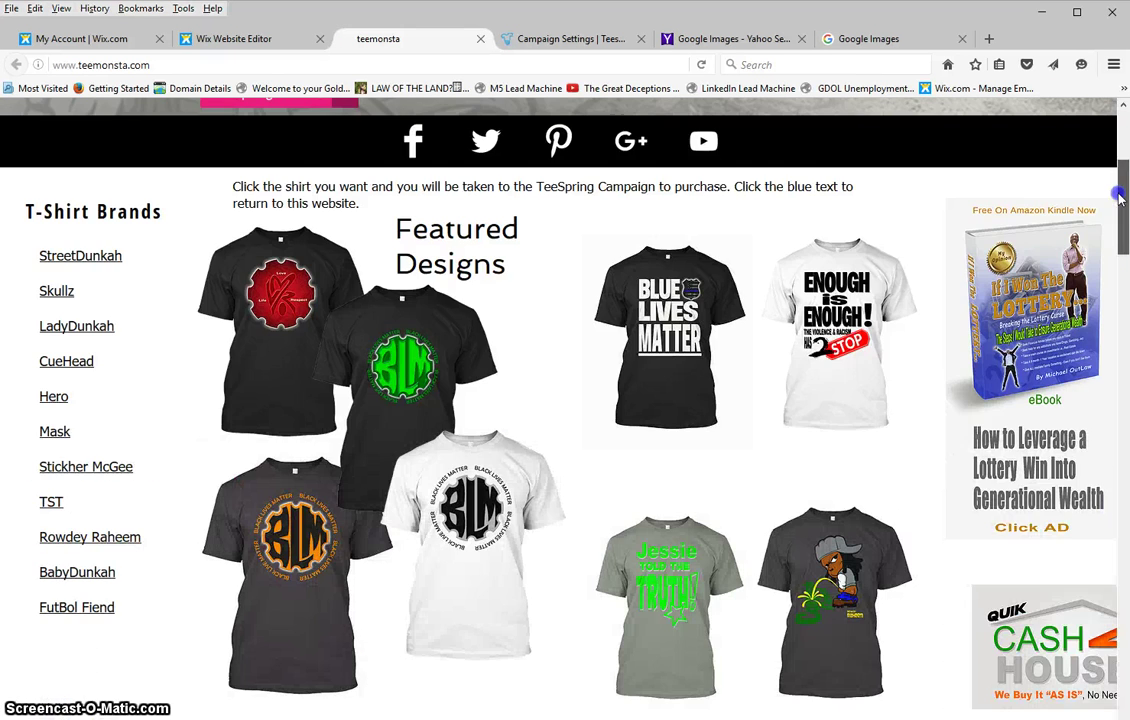
{"action": "left_click", "coordinate": [848, 340]}
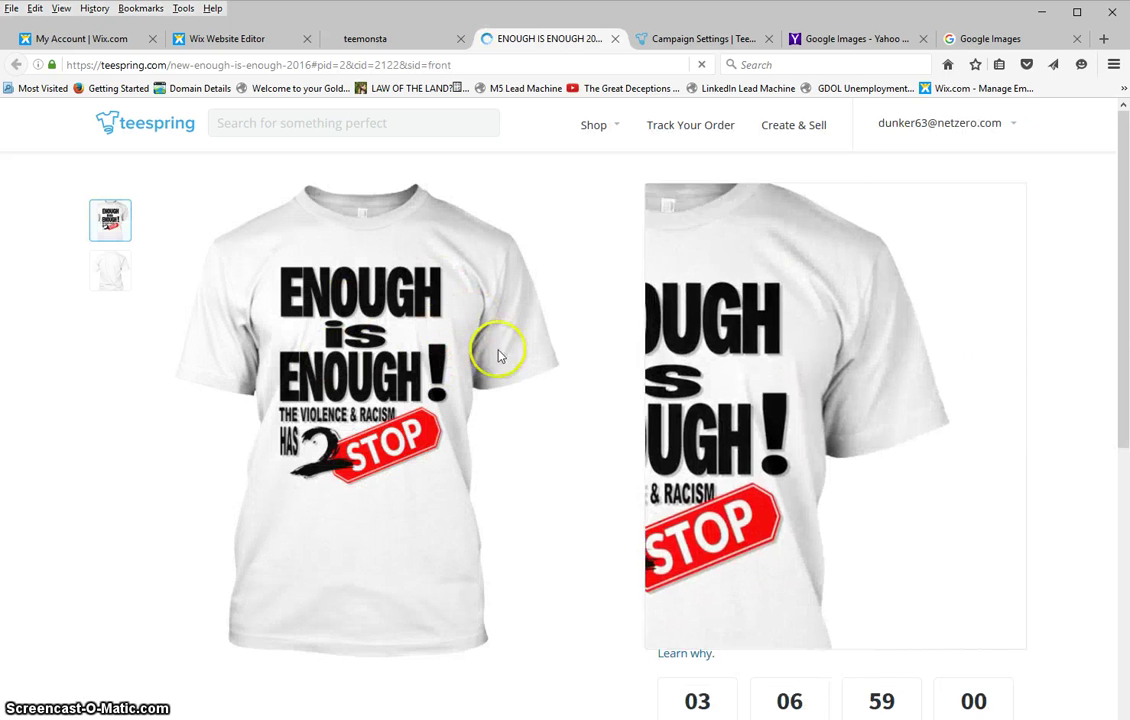
{"action": "left_click", "coordinate": [615, 38]}
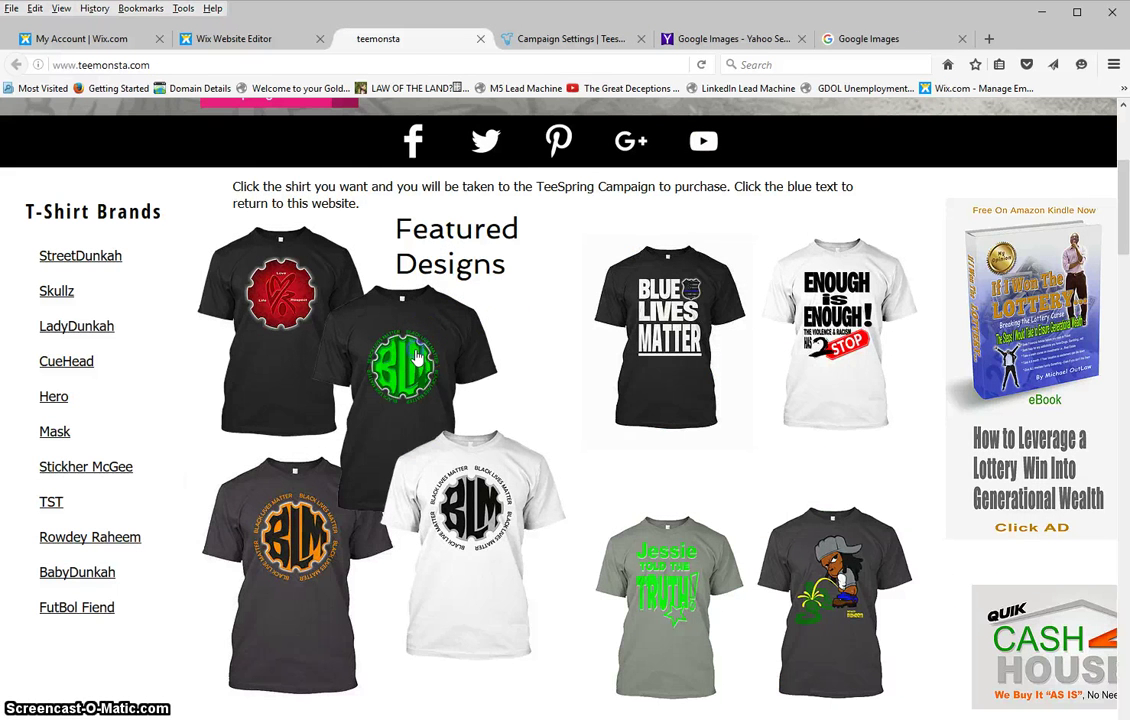
Step: Check the Symbol Ts Love Life Respect shirt link, visit Blue Lives Matter, and close the live site
{"action": "scroll", "coordinate": [895, 227], "scroll_direction": "up", "scroll_amount": 5}
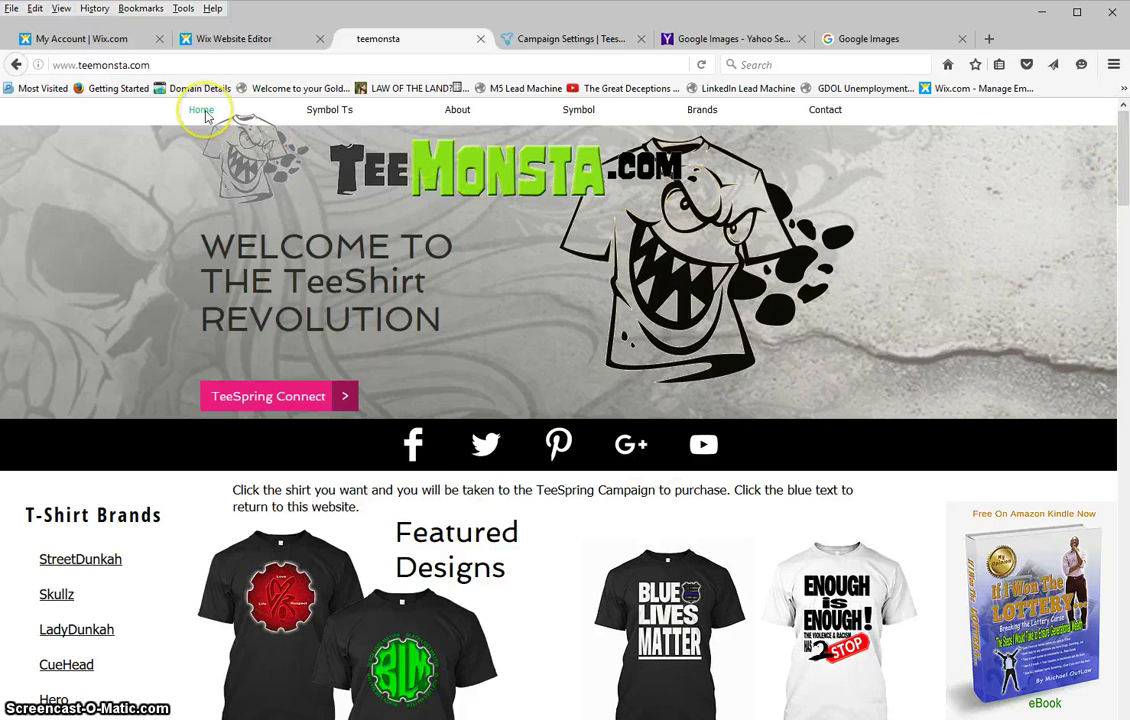
{"action": "left_click", "coordinate": [325, 112]}
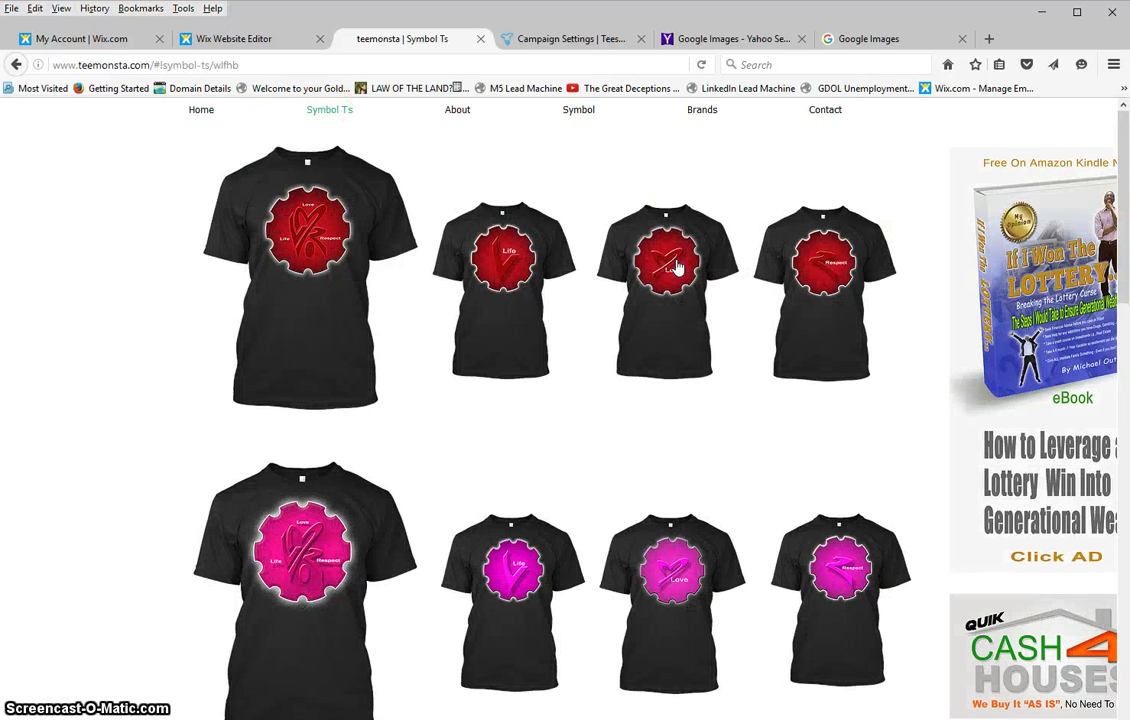
{"action": "left_click", "coordinate": [325, 250]}
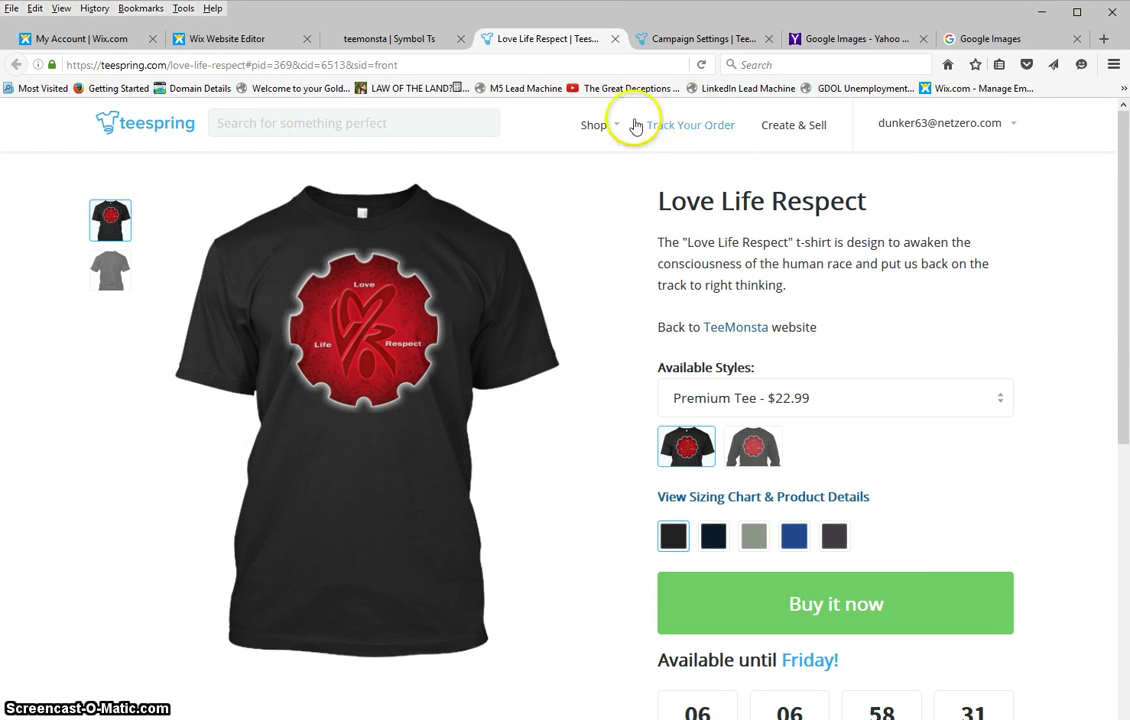
{"action": "left_click", "coordinate": [615, 40]}
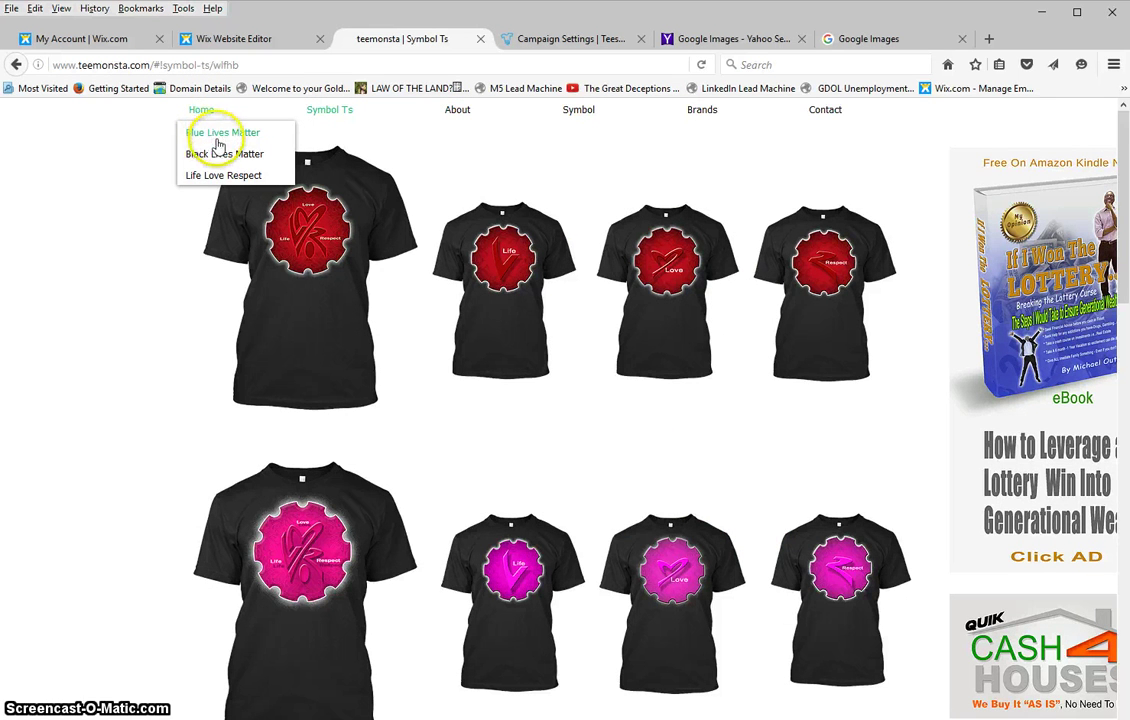
{"action": "left_click", "coordinate": [220, 136]}
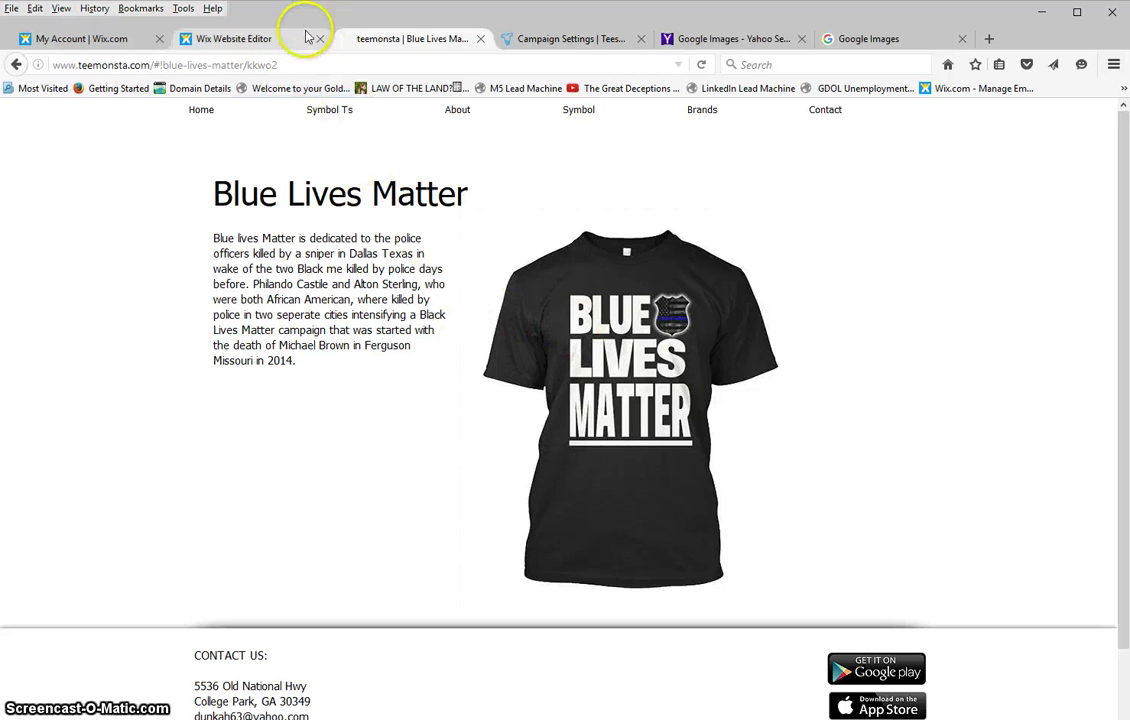
{"action": "left_click", "coordinate": [484, 38]}
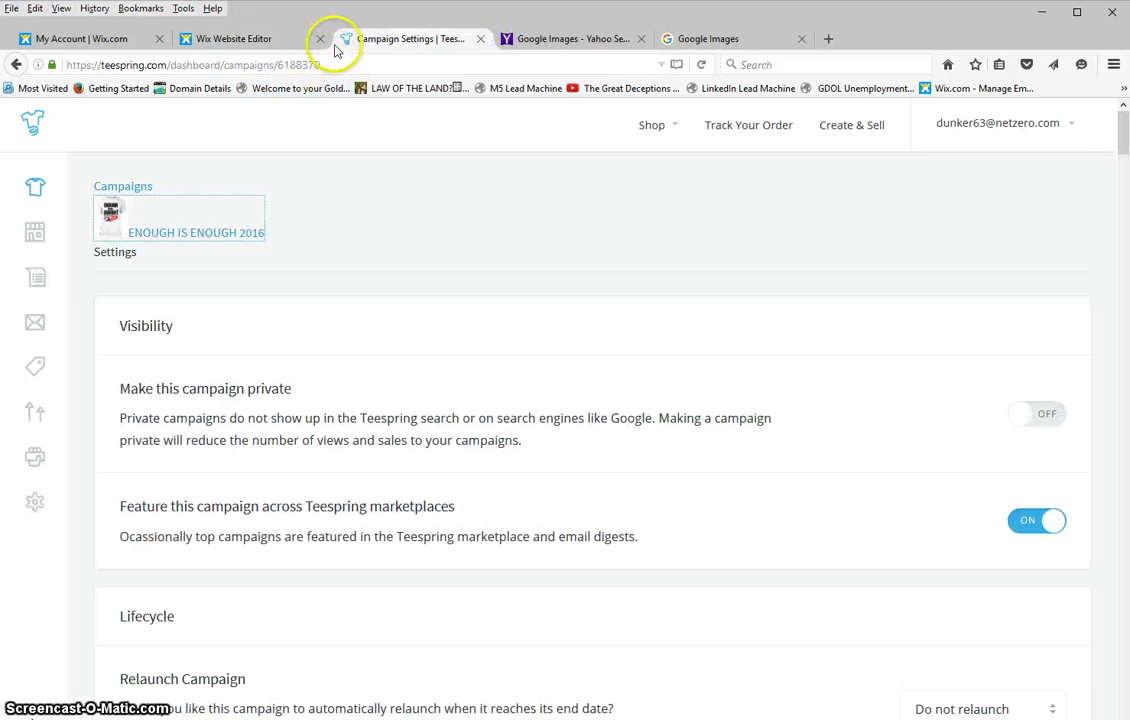
Step: Return to the Wix editor and reopen the live teemonsta.com site in a new tab
{"action": "left_click", "coordinate": [281, 46]}
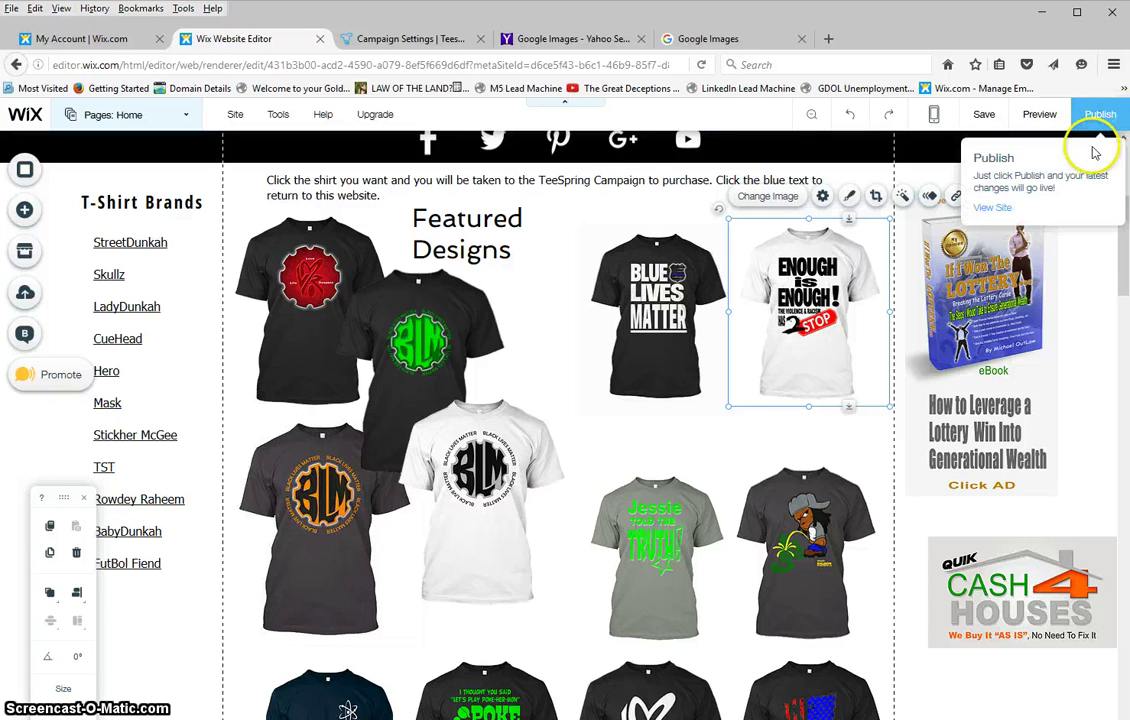
{"action": "left_click", "coordinate": [991, 208]}
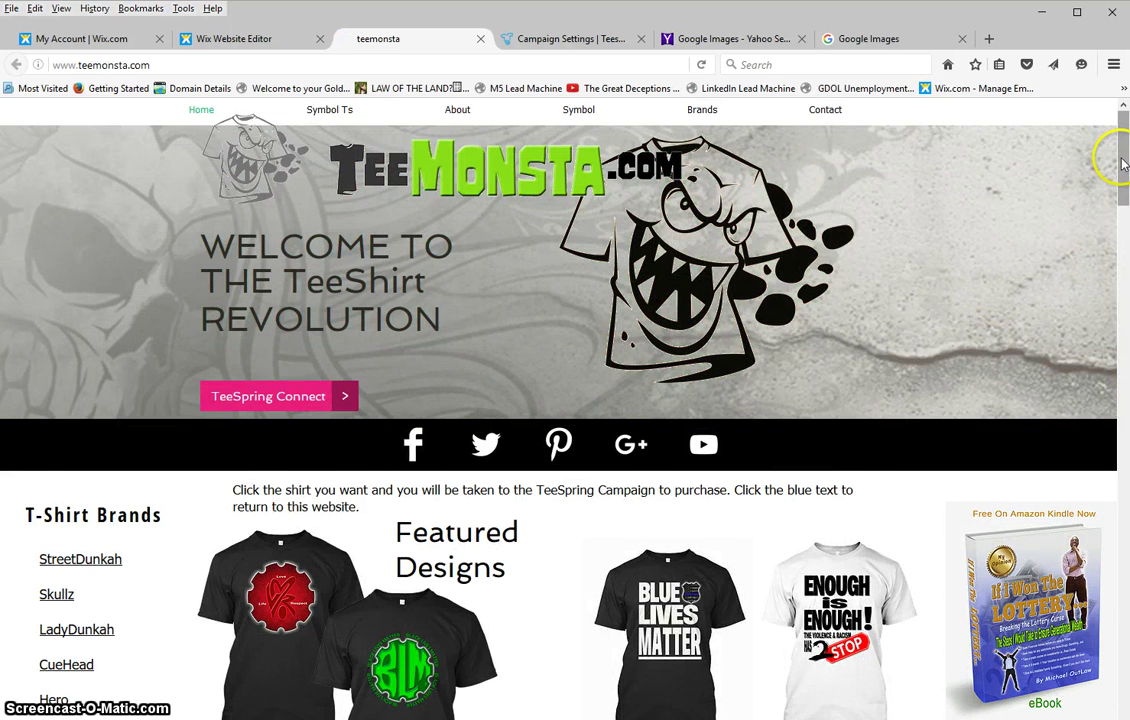
Step: Open the Black Lives Matter page and check that its shirt links to Teespring
{"action": "mouse_move", "coordinate": [195, 110]}
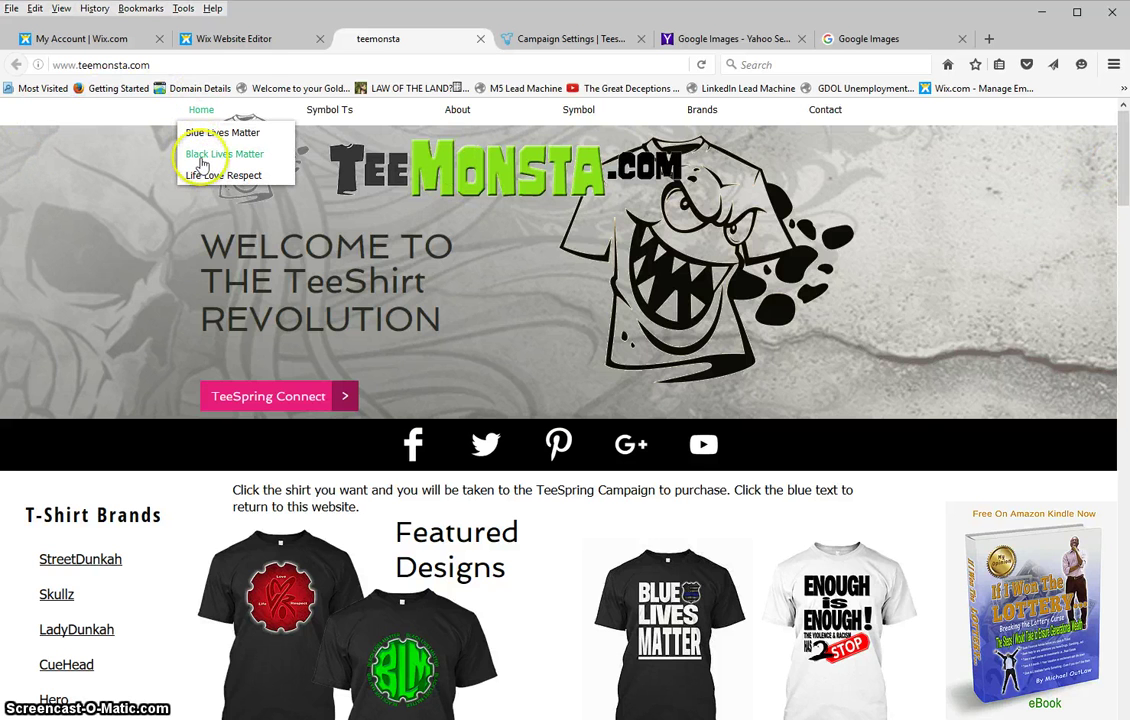
{"action": "left_click", "coordinate": [200, 156]}
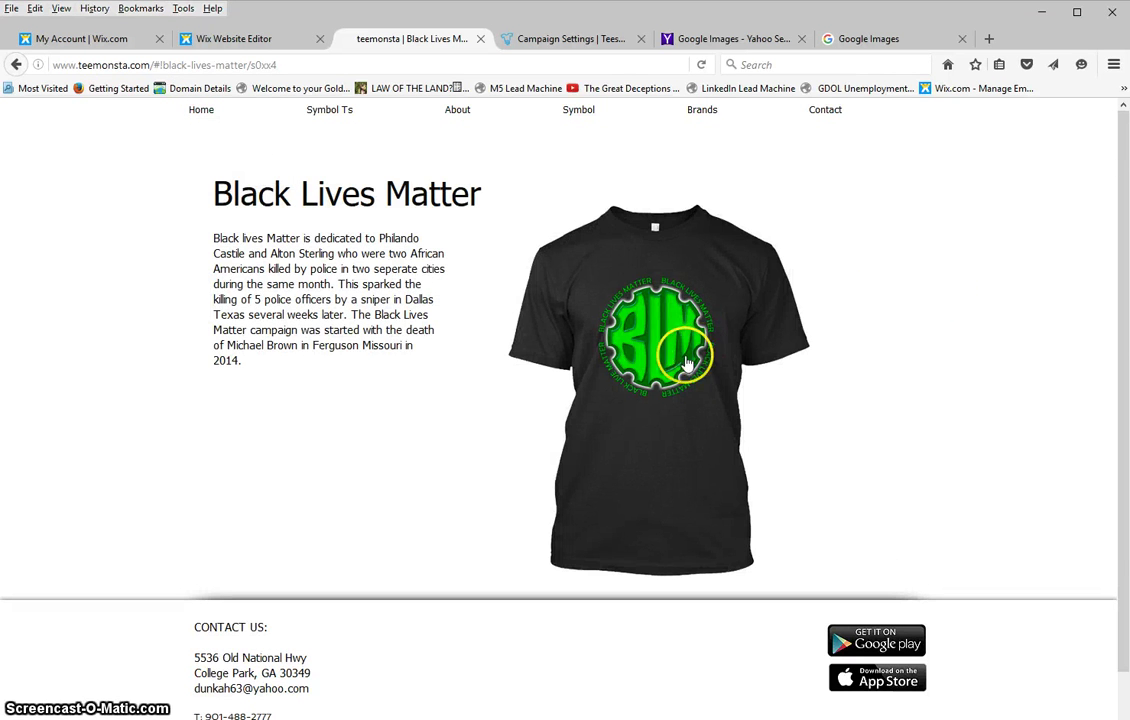
{"action": "left_click", "coordinate": [915, 284]}
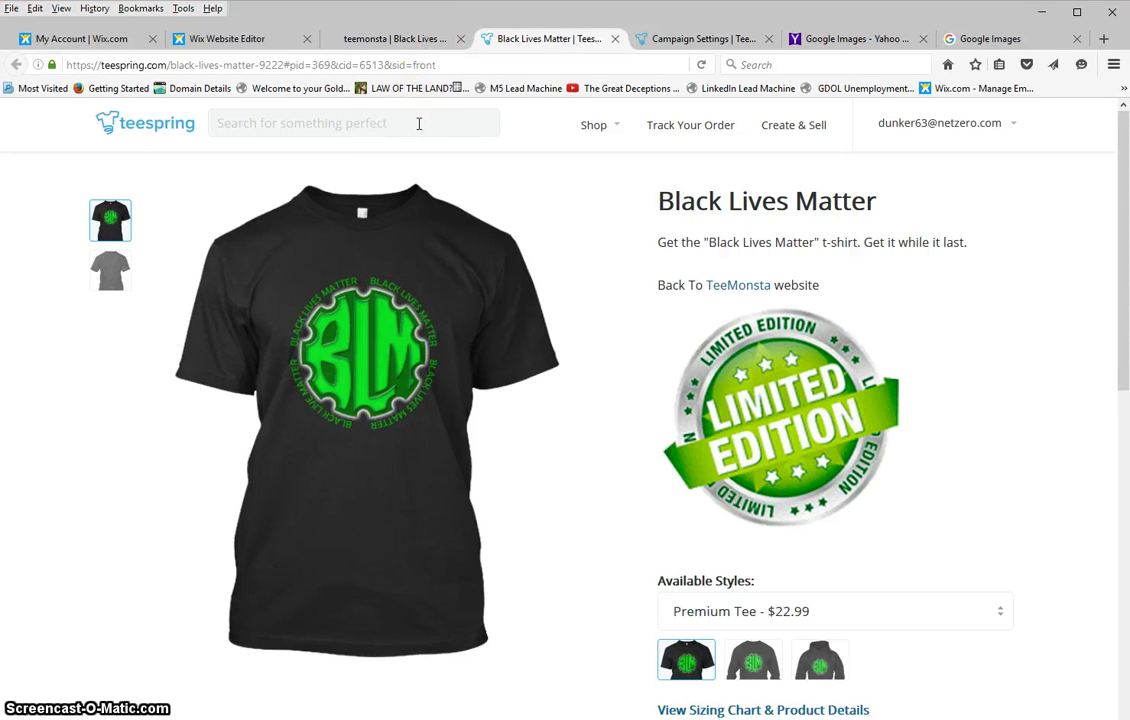
{"action": "left_click", "coordinate": [411, 41]}
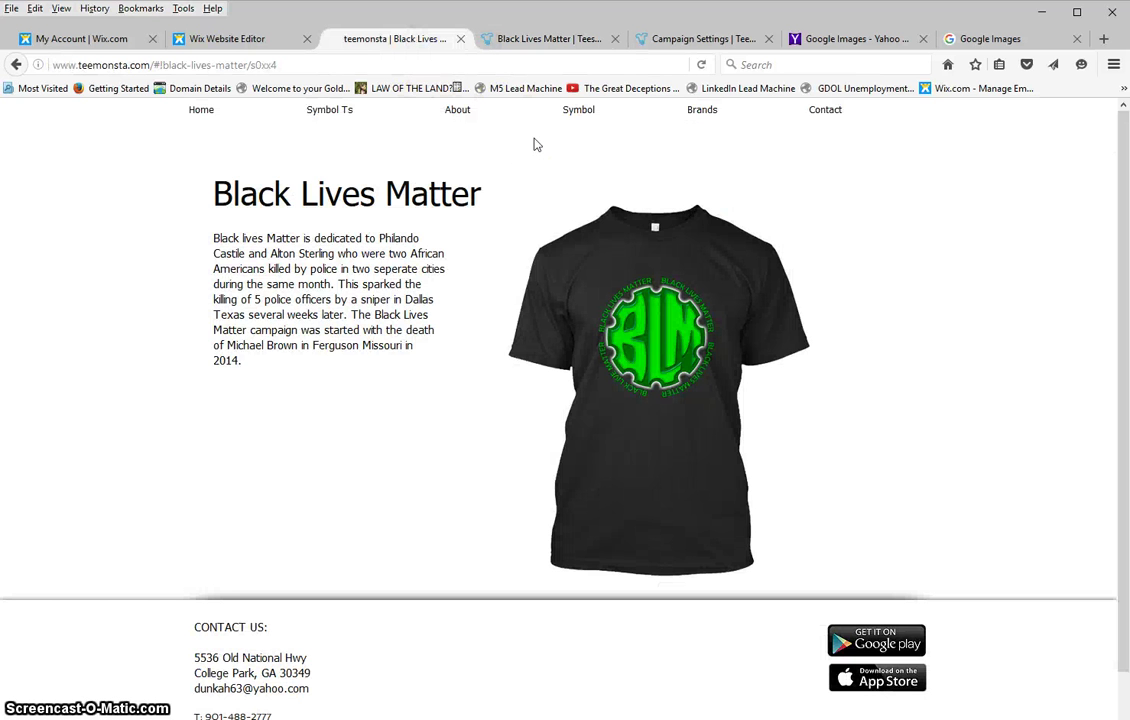
Step: Look over the product, campaign and editor tabs, then return to the TeeMonsta home page
{"action": "left_click", "coordinate": [545, 40]}
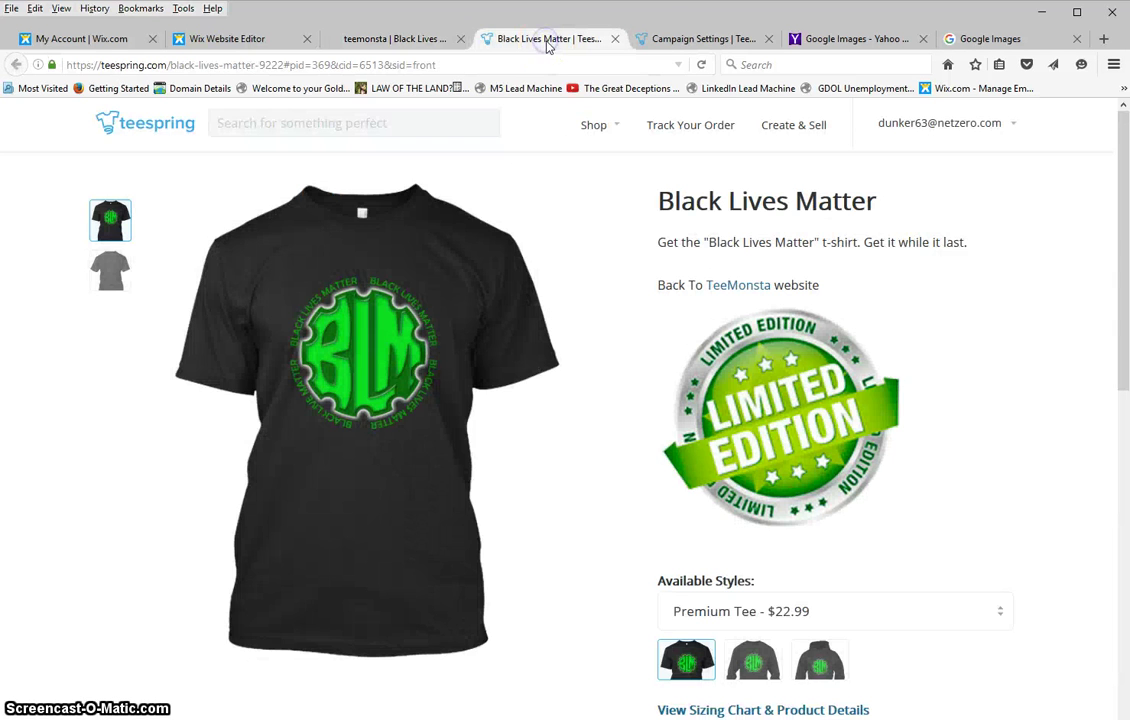
{"action": "left_click", "coordinate": [660, 38]}
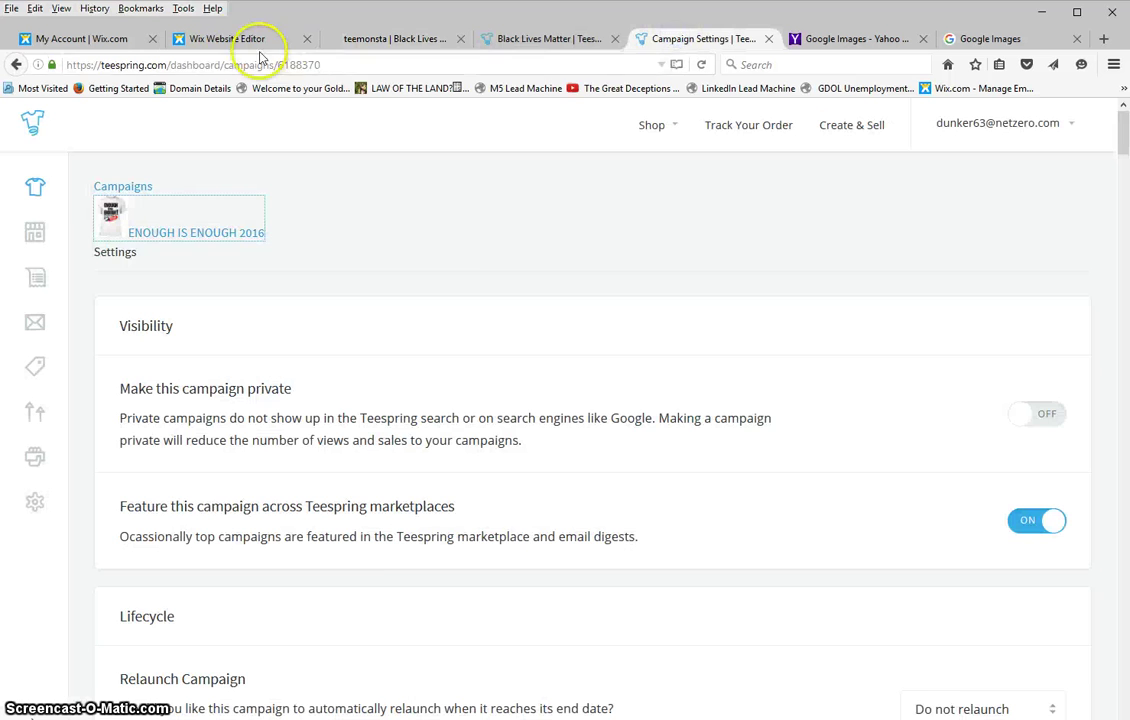
{"action": "left_click", "coordinate": [230, 40]}
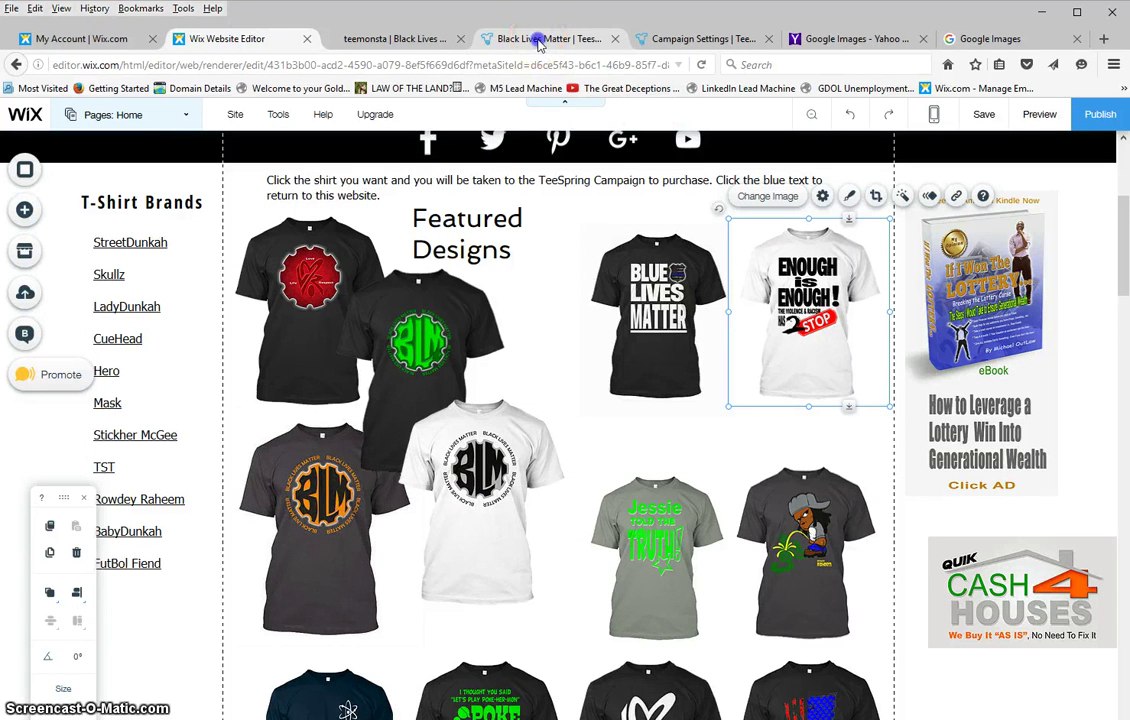
{"action": "left_click", "coordinate": [540, 39]}
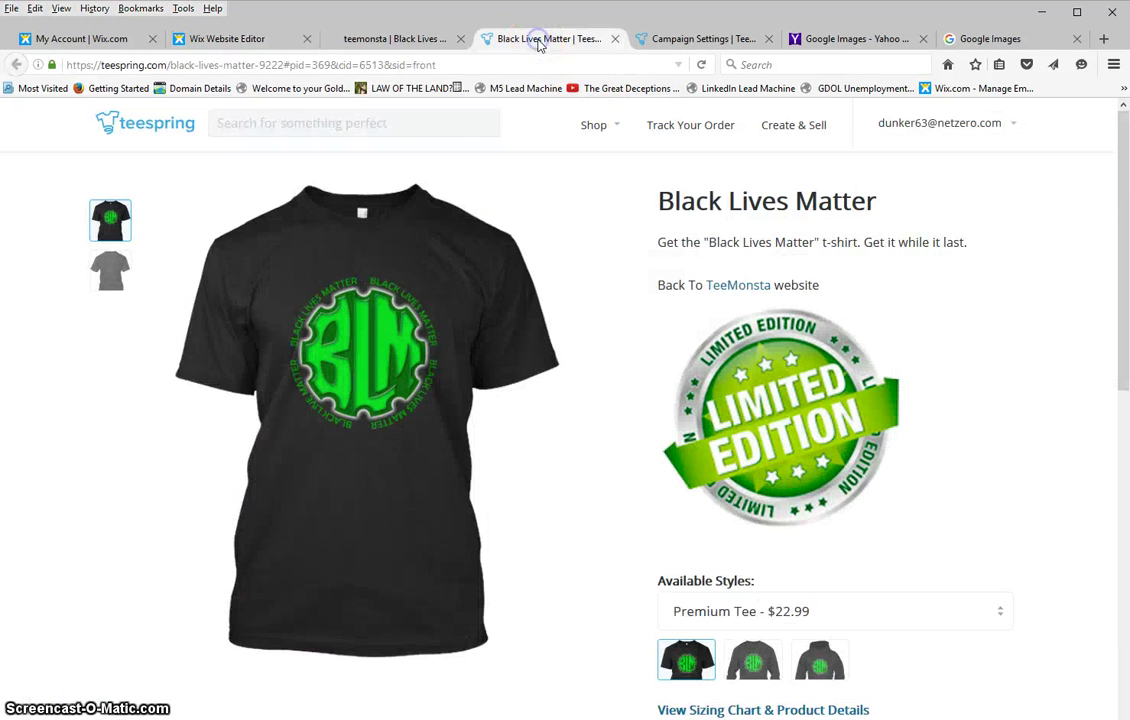
{"action": "left_click", "coordinate": [410, 39]}
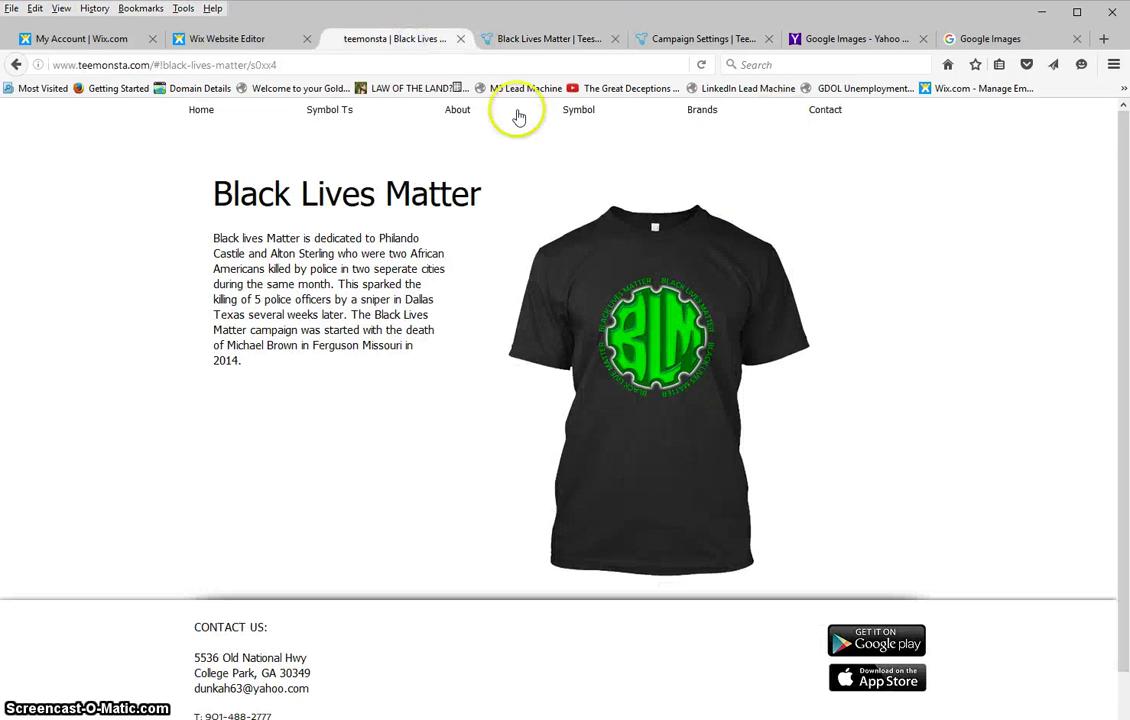
{"action": "mouse_move", "coordinate": [189, 106]}
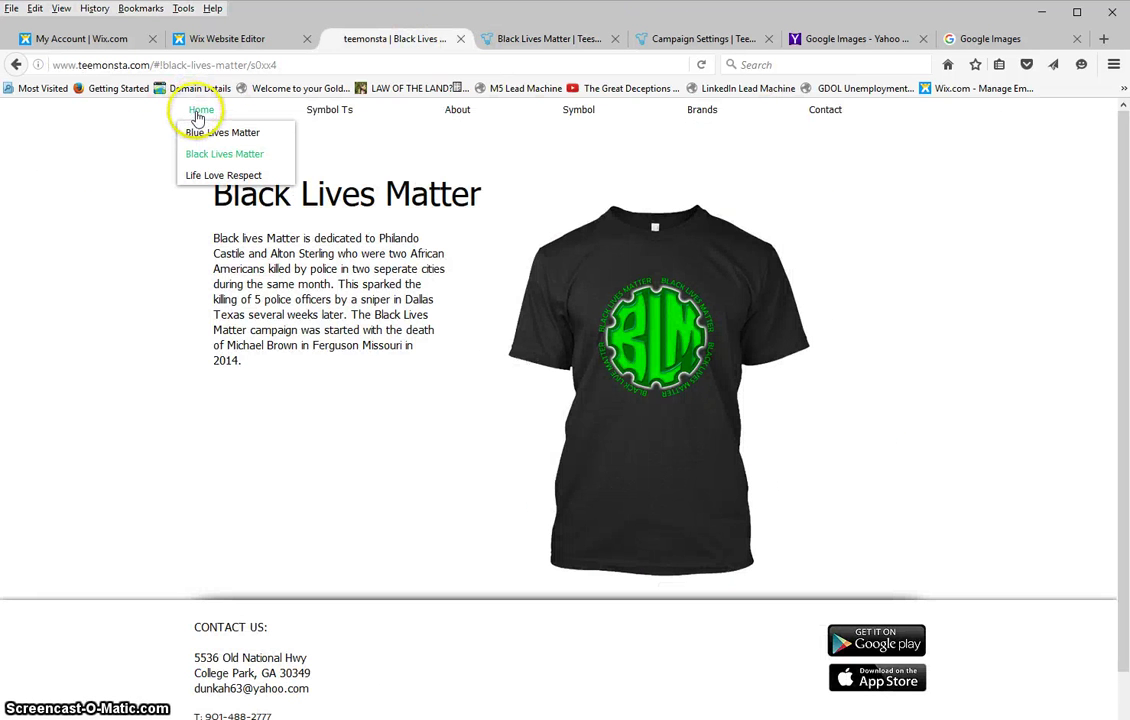
{"action": "left_click", "coordinate": [201, 118]}
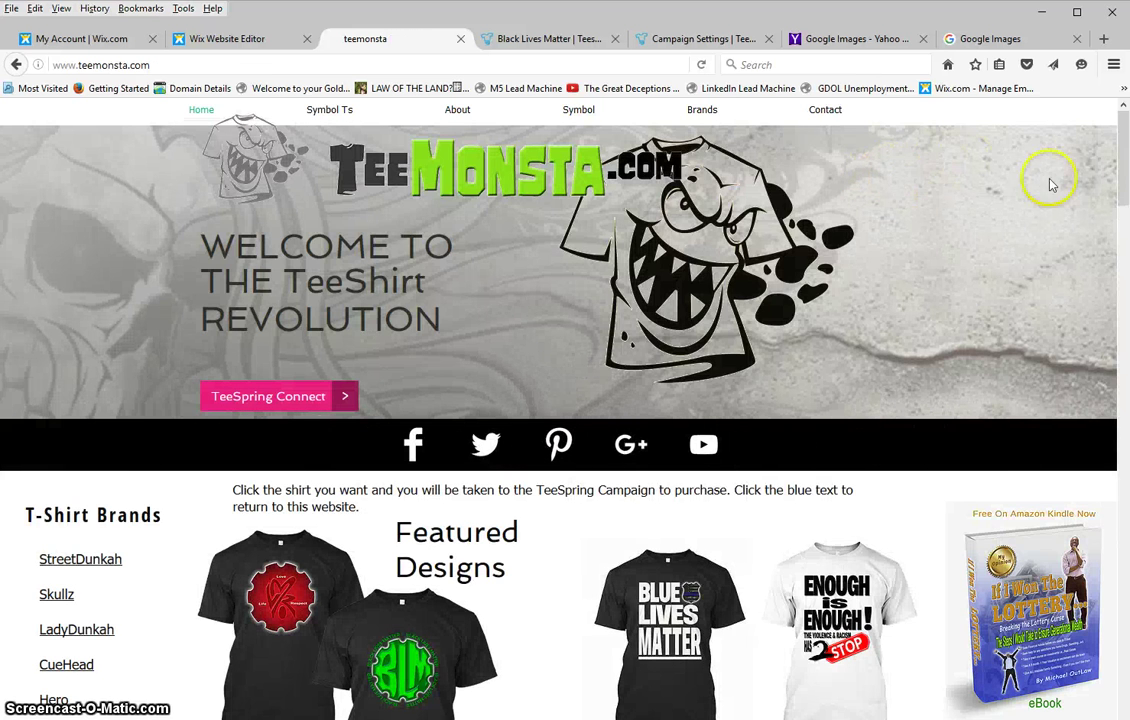
Step: Check the Kindle ebook ad's Amazon page, close it, and open the Quik Cash 4 Houses ad
{"action": "left_click_drag", "start_coordinate": [1121, 159], "coordinate": [1122, 203]}
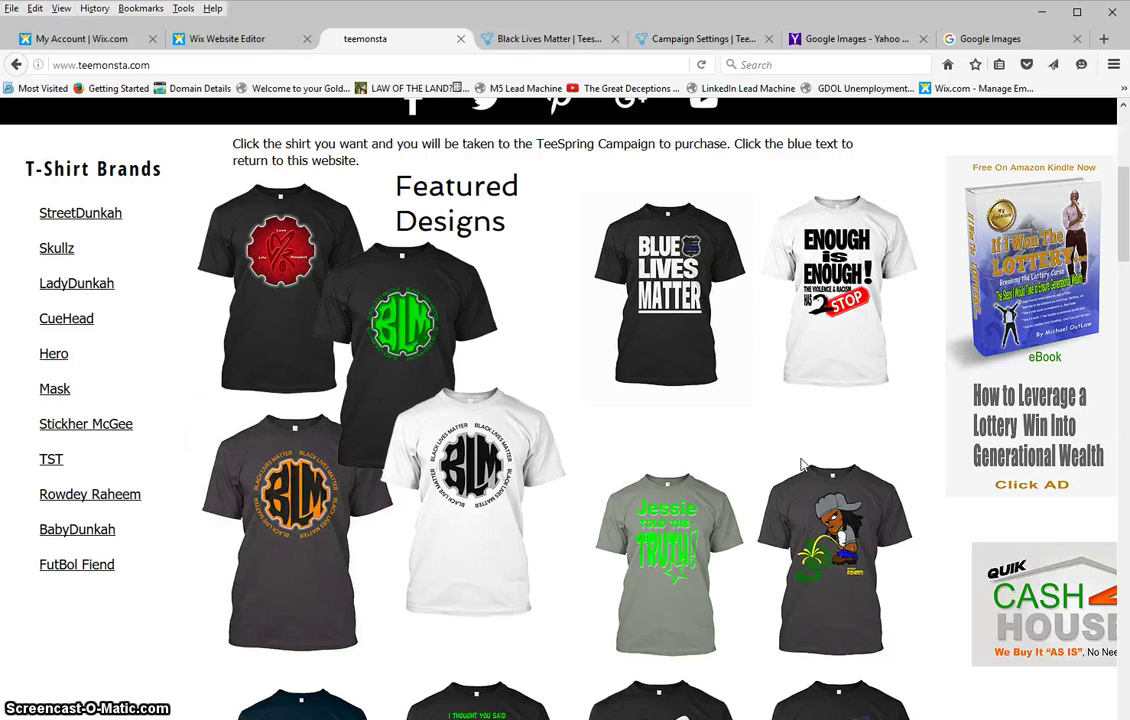
{"action": "left_click", "coordinate": [1036, 336]}
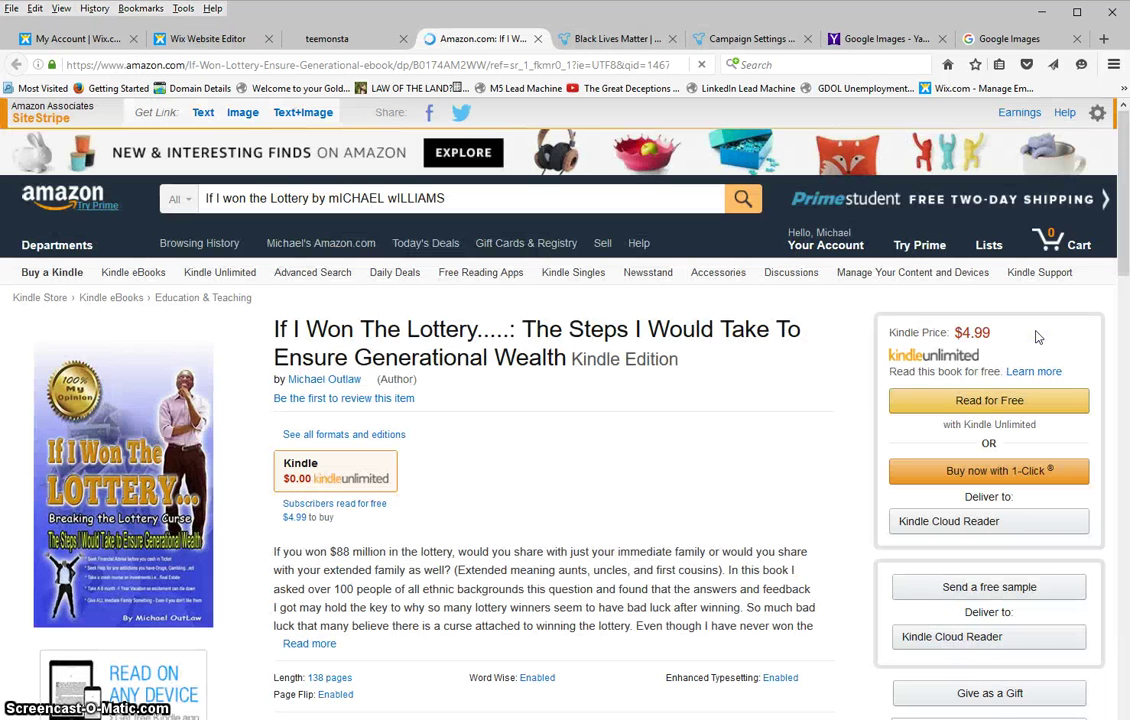
{"action": "scroll", "coordinate": [131, 480], "scroll_direction": "down", "scroll_amount": 2}
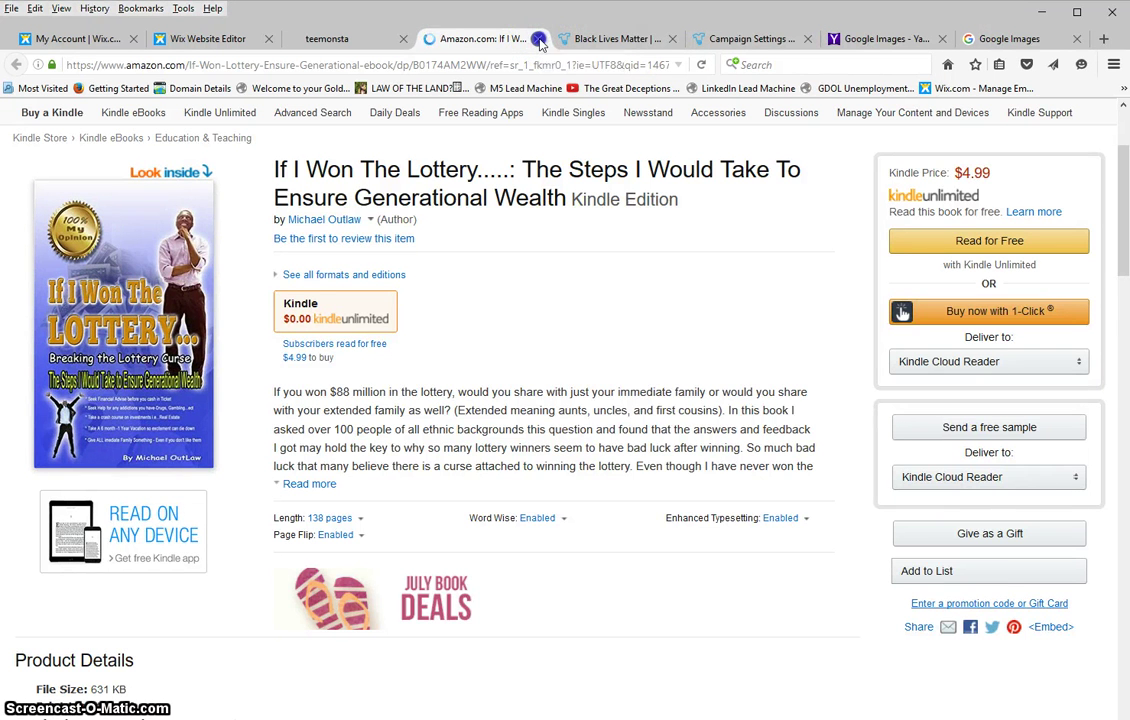
{"action": "left_click", "coordinate": [538, 40]}
{"action": "left_click", "coordinate": [1030, 605]}
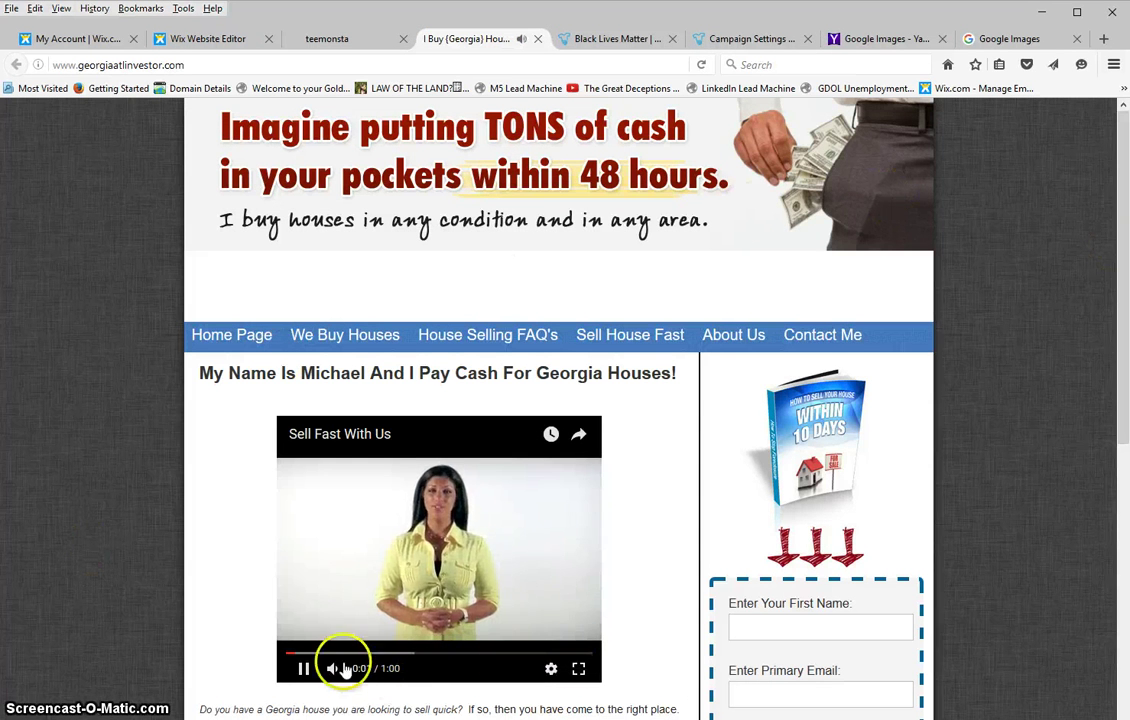
Step: Pause the sales video and close the georgiaatlinvestor.com tab
{"action": "left_click", "coordinate": [303, 667]}
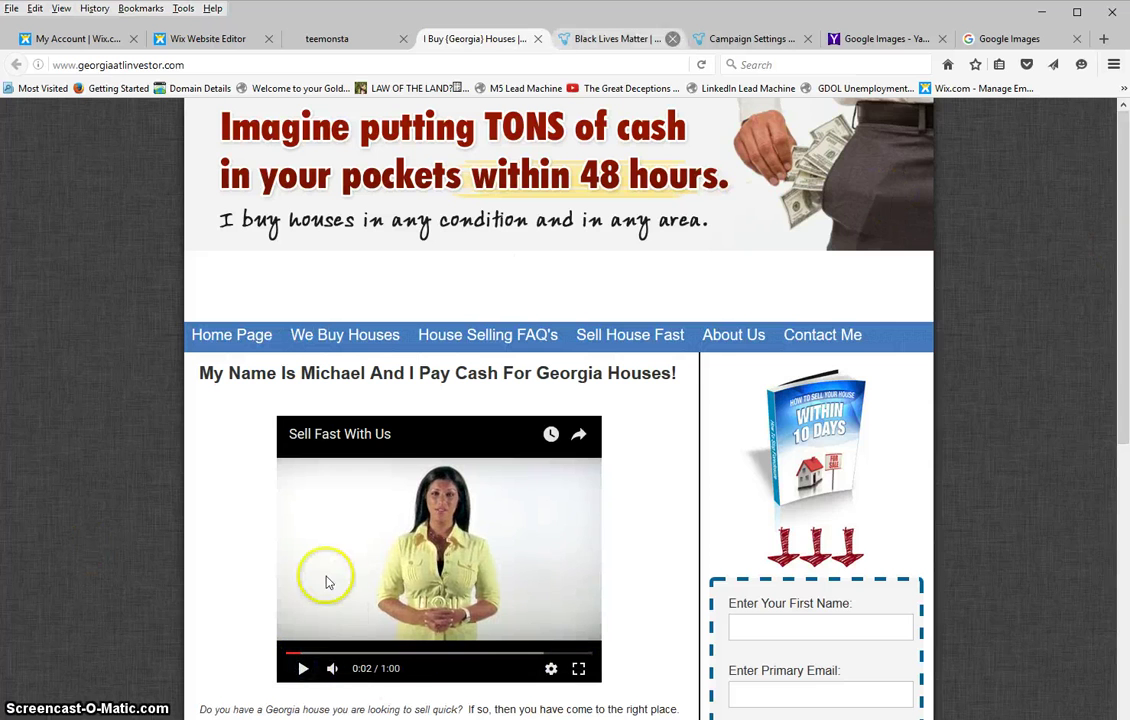
{"action": "left_click", "coordinate": [538, 38]}
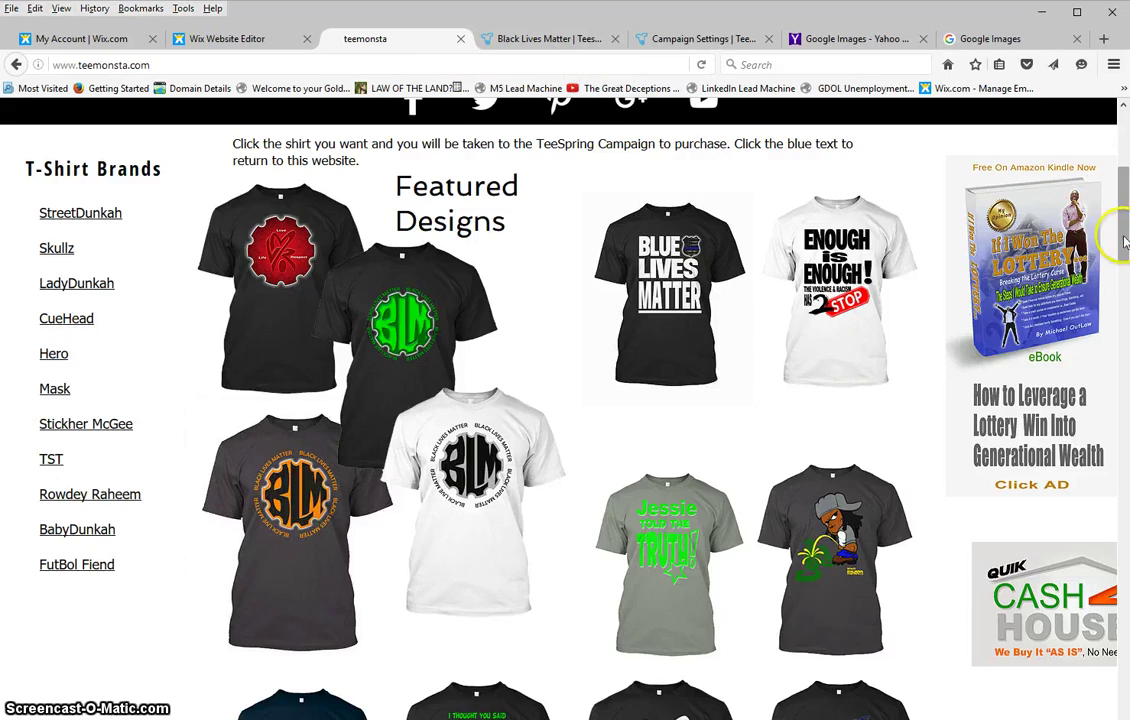
Step: Check that the PokeHerMon shirt opens its Teespring page and can be ordered with Buy it now
{"action": "mouse_move", "coordinate": [1123, 240]}
{"action": "left_mouse_down"}
{"action": "mouse_move", "coordinate": [1123, 150]}
{"action": "mouse_move", "coordinate": [1105, 280]}
{"action": "mouse_move", "coordinate": [1106, 250]}
{"action": "left_mouse_up"}
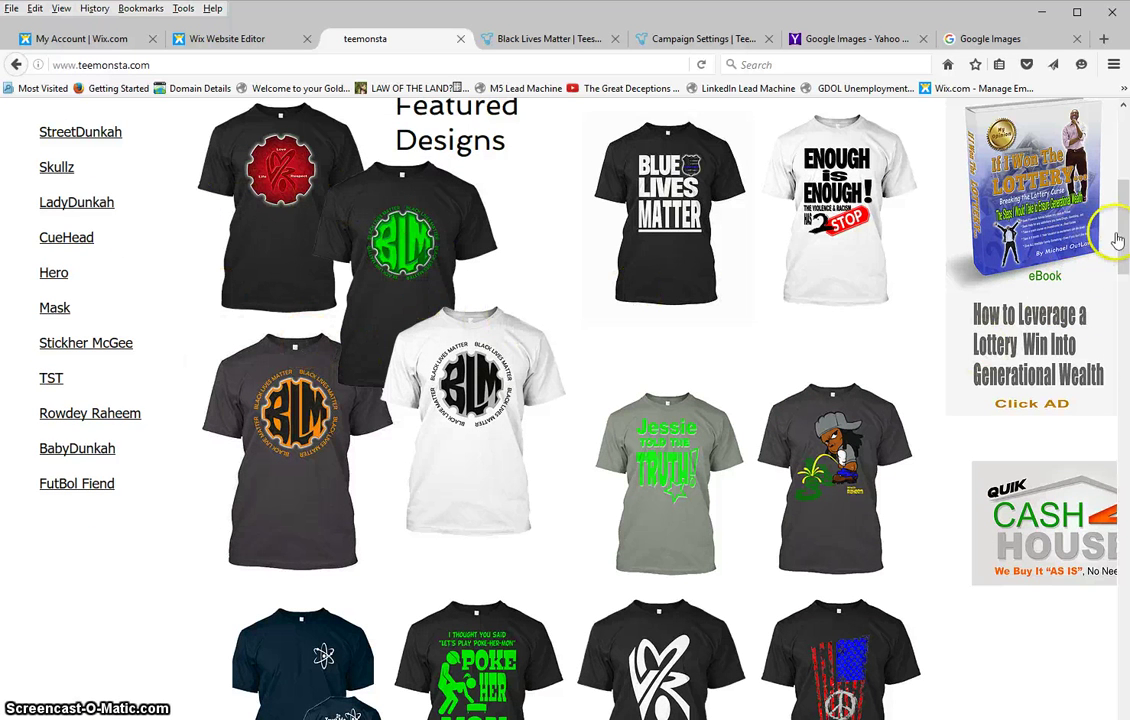
{"action": "left_click_drag", "start_coordinate": [1119, 245], "coordinate": [1097, 303]}
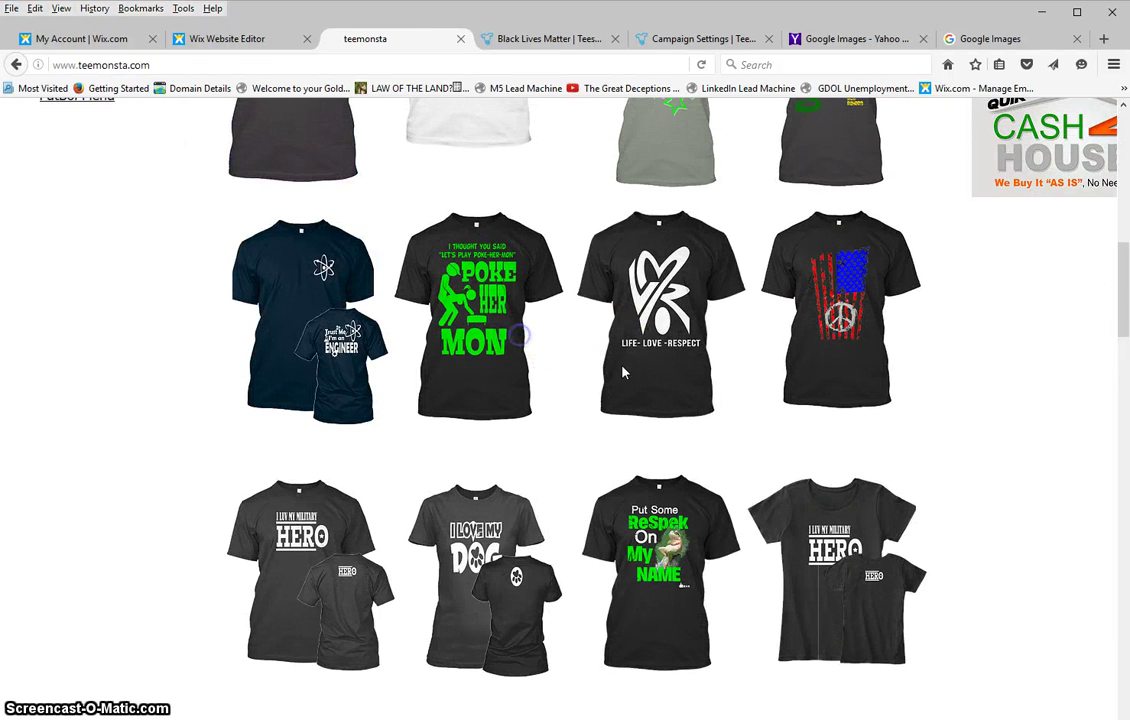
{"action": "left_click", "coordinate": [530, 330]}
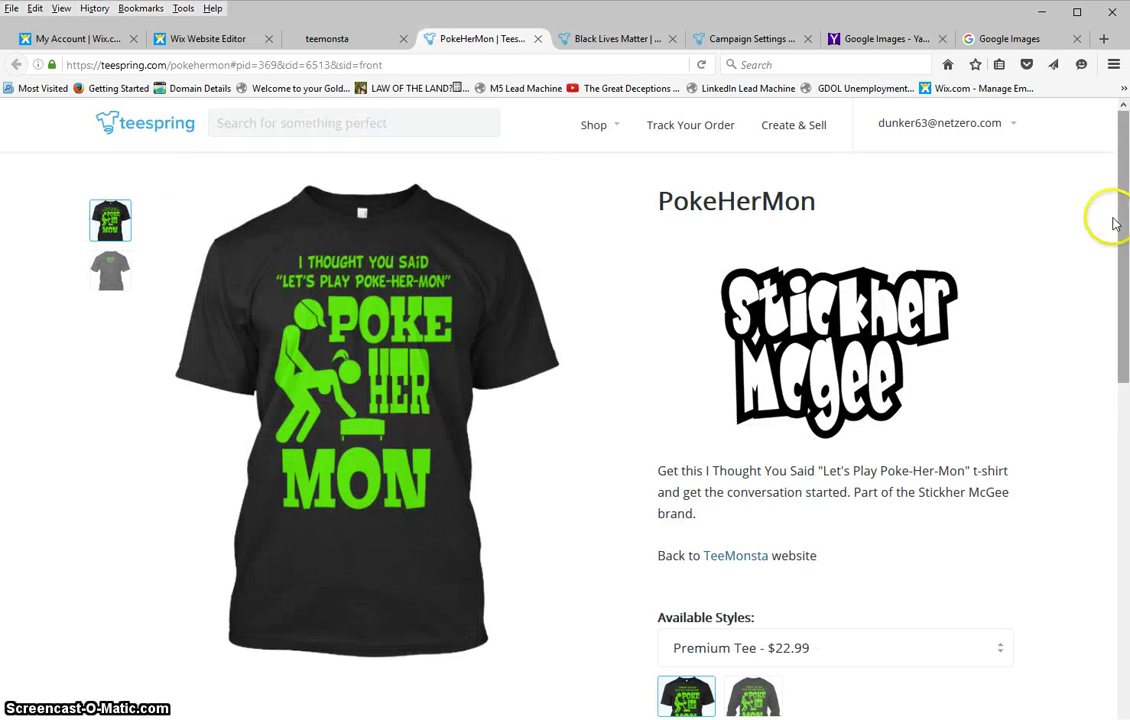
{"action": "left_click_drag", "start_coordinate": [1124, 230], "coordinate": [1105, 368]}
{"action": "left_click", "coordinate": [903, 542]}
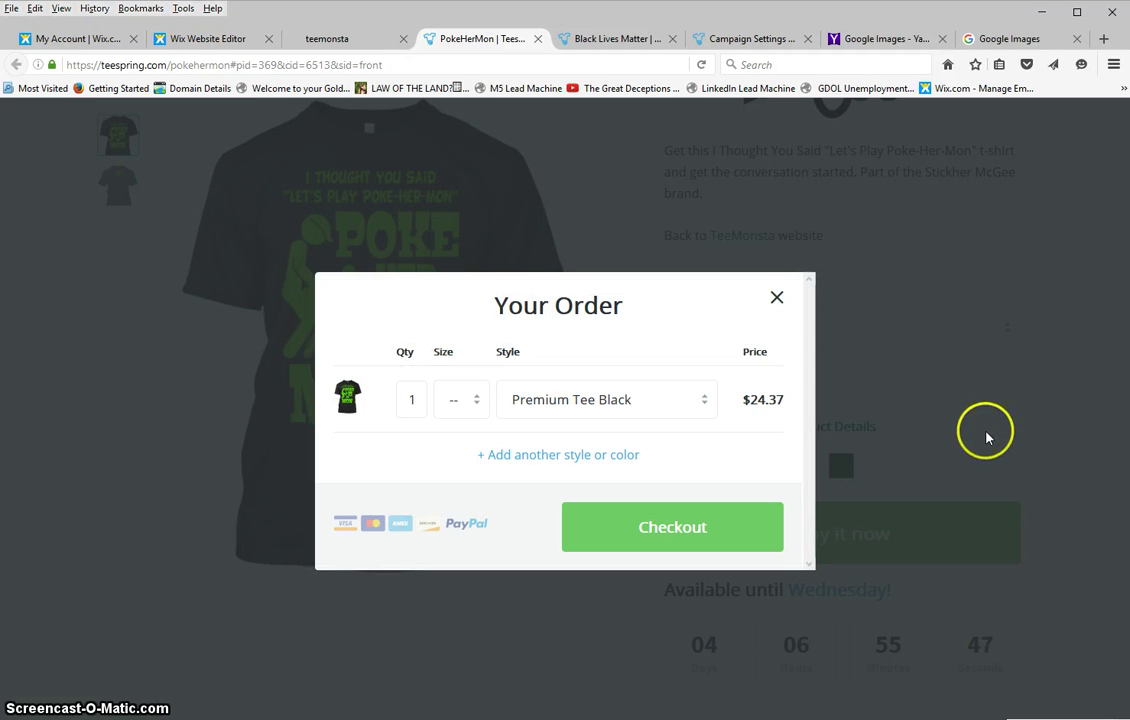
{"action": "left_click", "coordinate": [782, 298]}
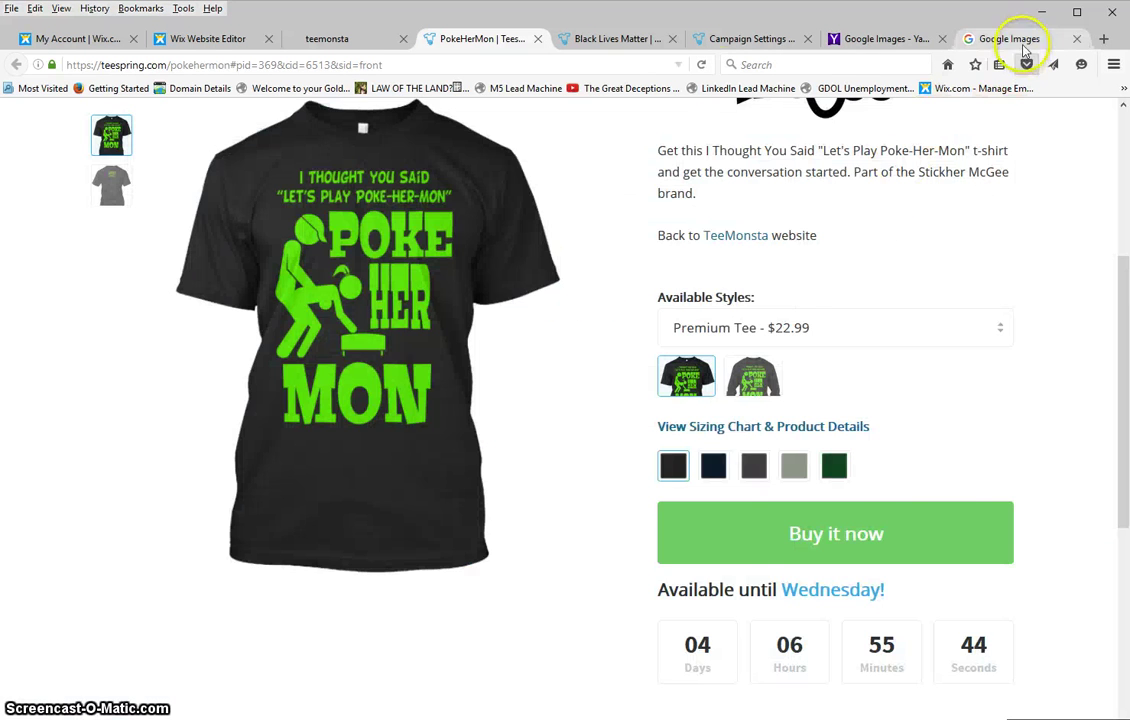
{"action": "left_click", "coordinate": [617, 40]}
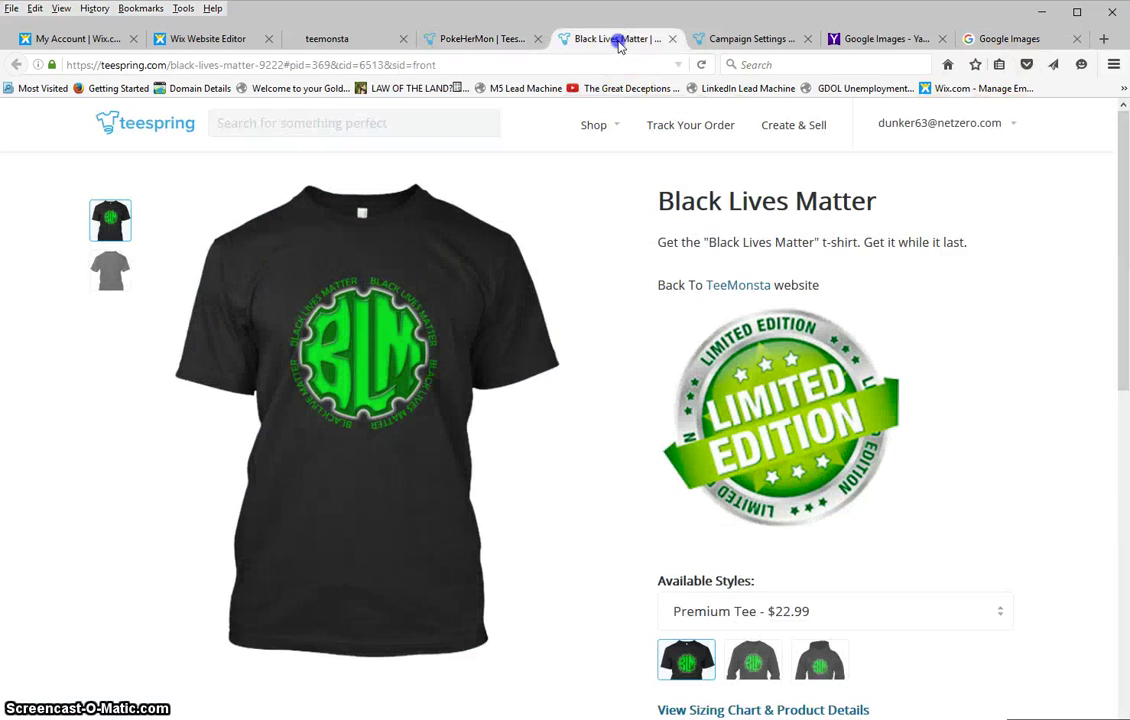
Step: Preview the TeeMonsta home page in Wix, scroll through Featured Designs, and test the ebook ad link
{"action": "left_click", "coordinate": [205, 40]}
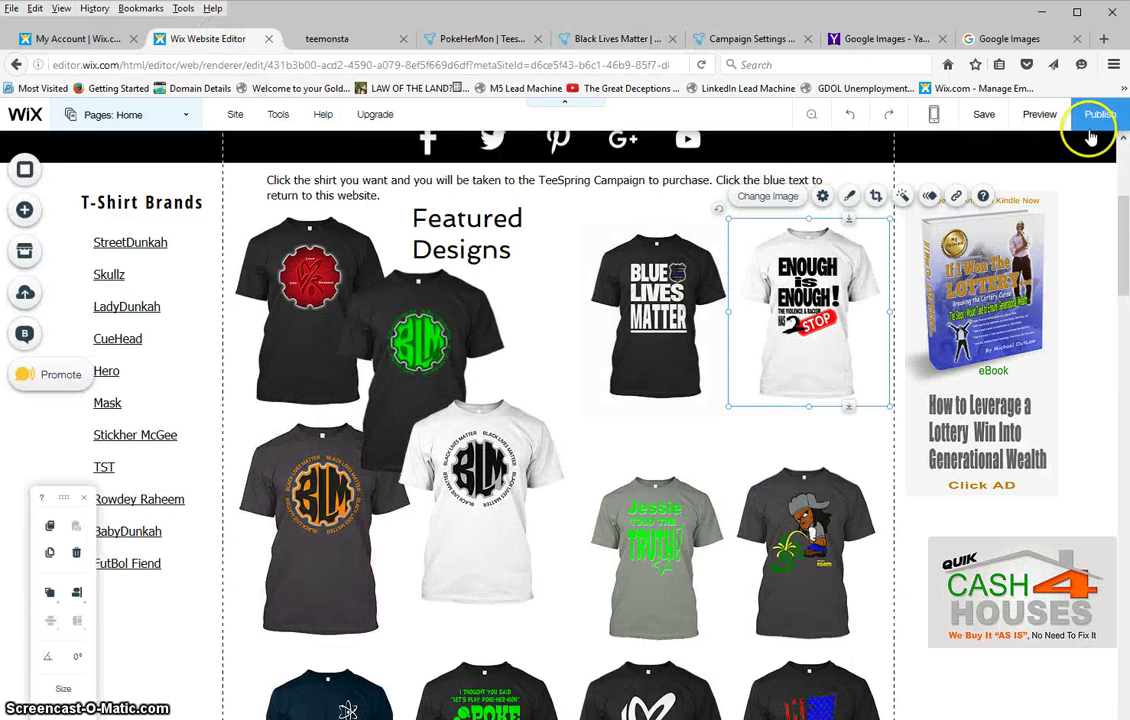
{"action": "left_click", "coordinate": [1045, 115]}
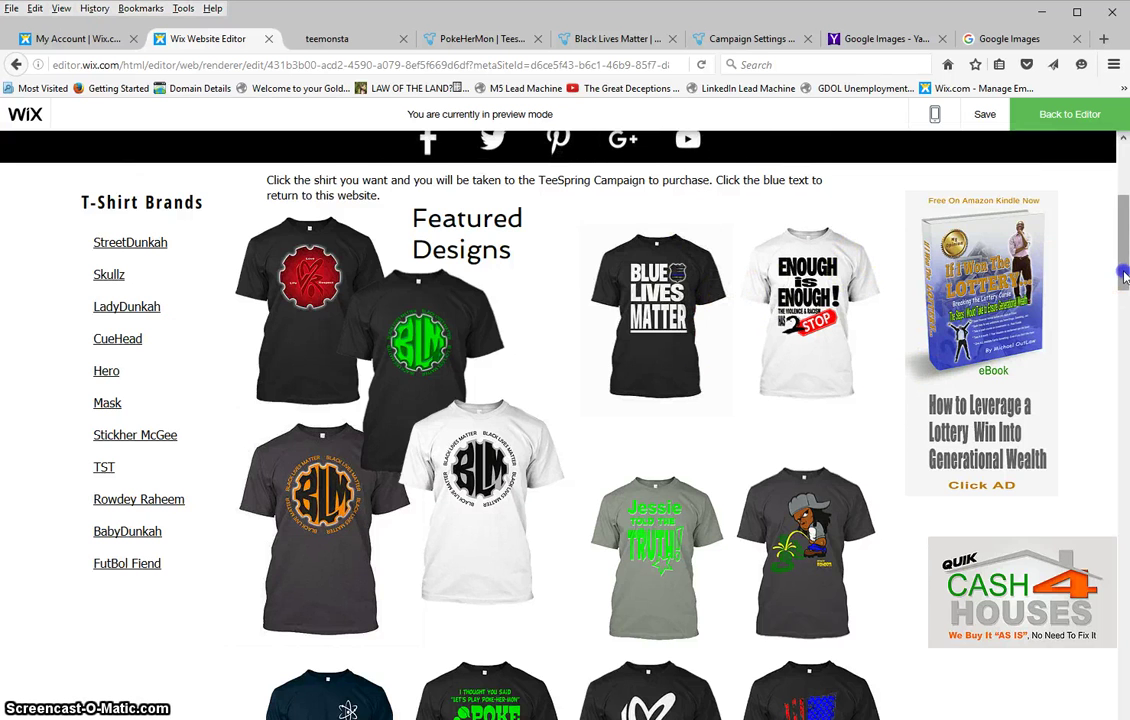
{"action": "mouse_move", "coordinate": [1124, 275]}
{"action": "left_mouse_down"}
{"action": "mouse_move", "coordinate": [1124, 208]}
{"action": "mouse_move", "coordinate": [1124, 252]}
{"action": "left_mouse_up"}
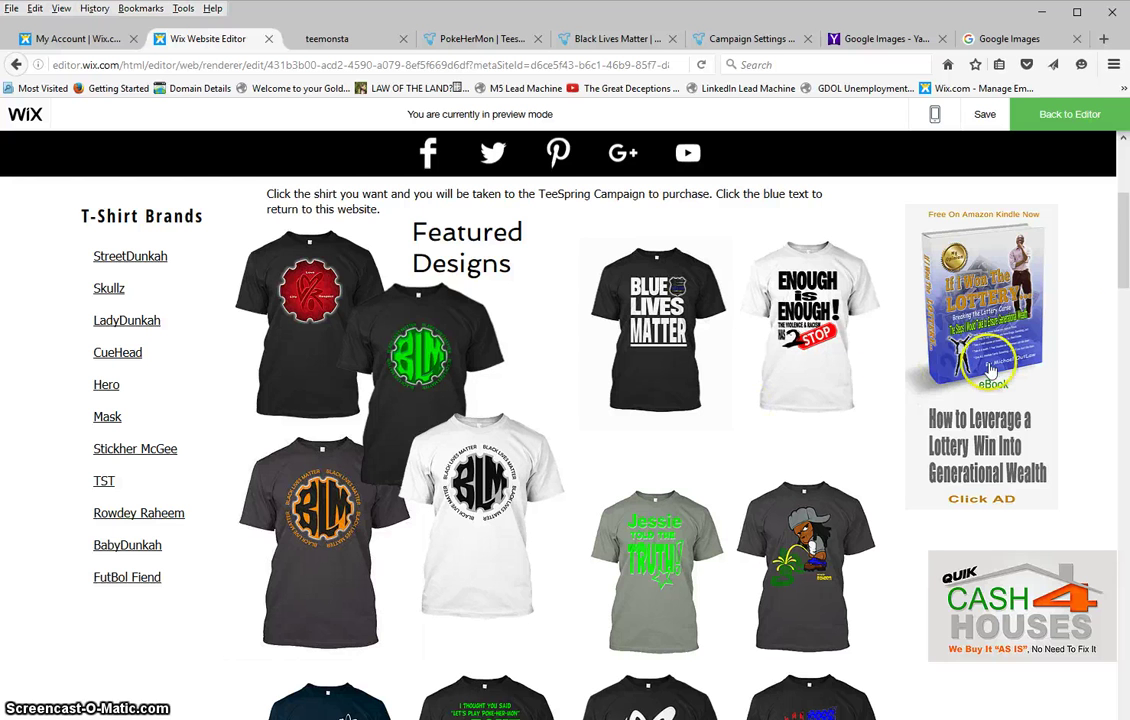
{"action": "left_click", "coordinate": [1124, 267]}
{"action": "mouse_move", "coordinate": [1124, 267]}
{"action": "left_mouse_down"}
{"action": "mouse_move", "coordinate": [1124, 243]}
{"action": "mouse_move", "coordinate": [1110, 258]}
{"action": "left_mouse_up"}
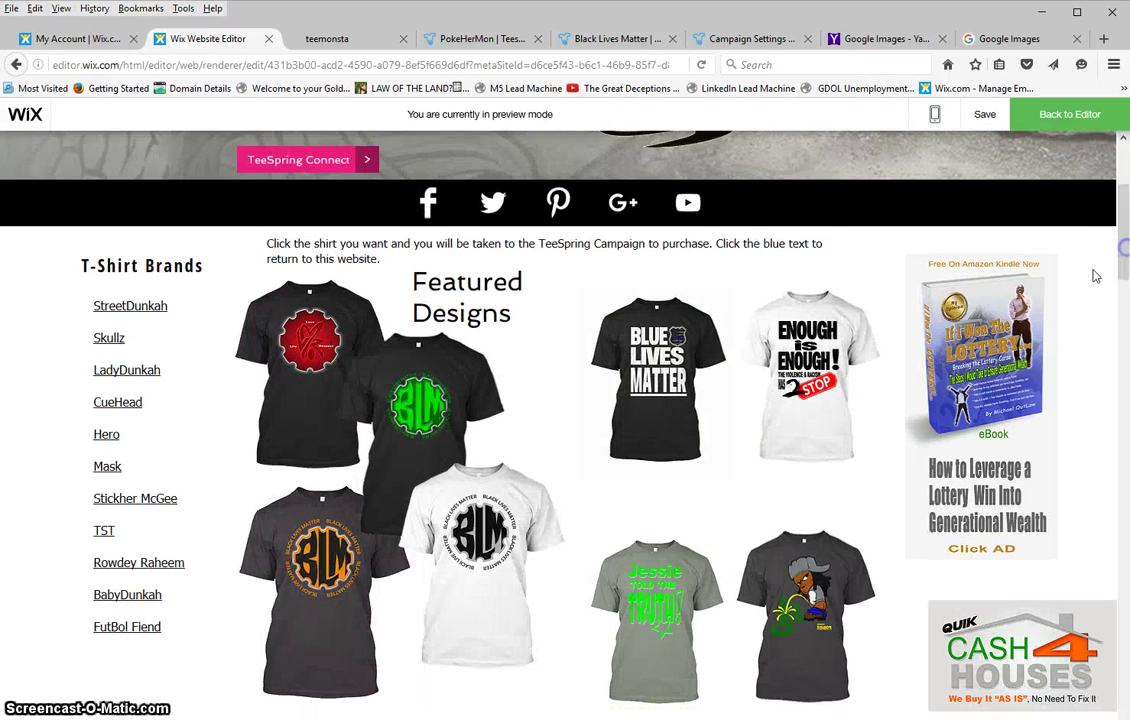
{"action": "left_click", "coordinate": [966, 340]}
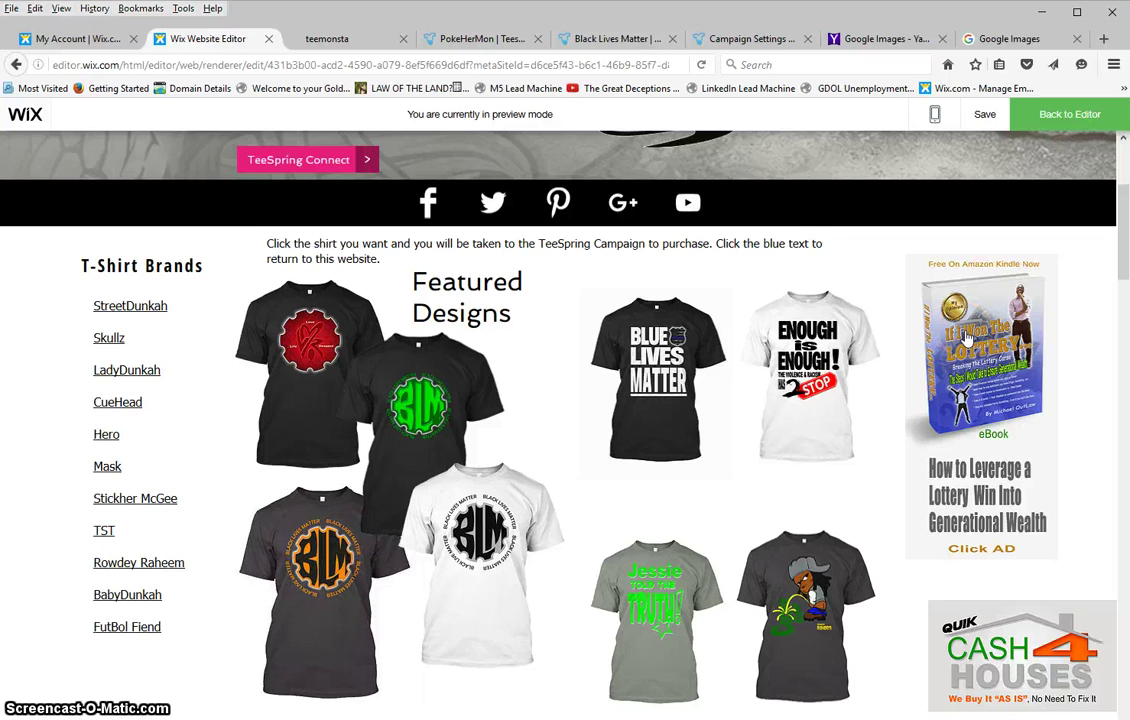